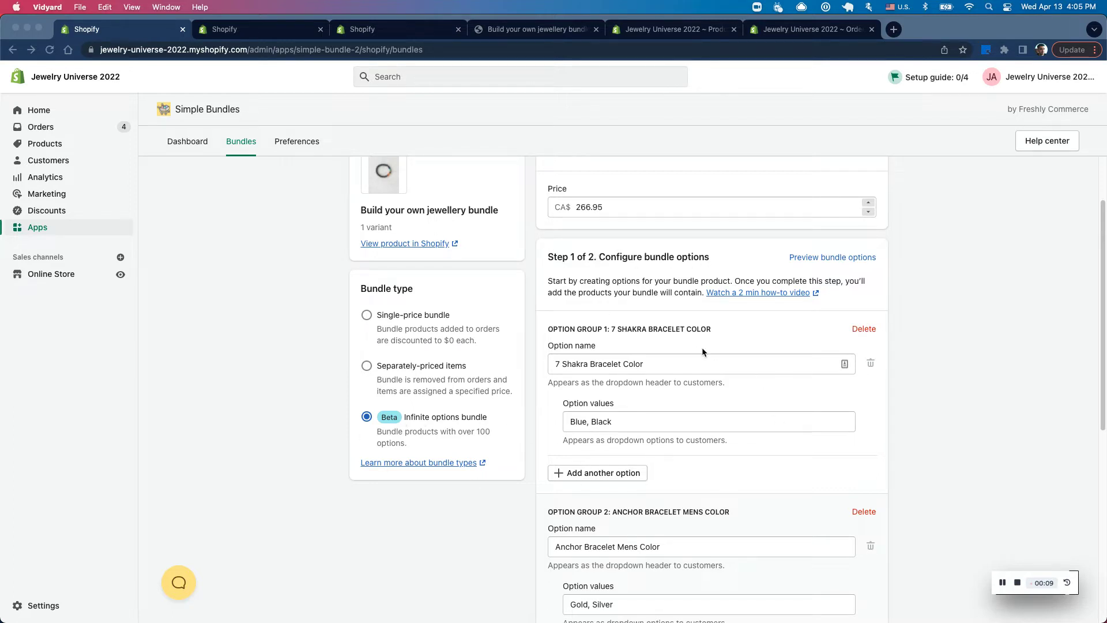
Review the jewellery bundle's colour option groups, adding and then removing an empty 7 Shakra Bracelet Color option
scroll(649, 445, down, 3)
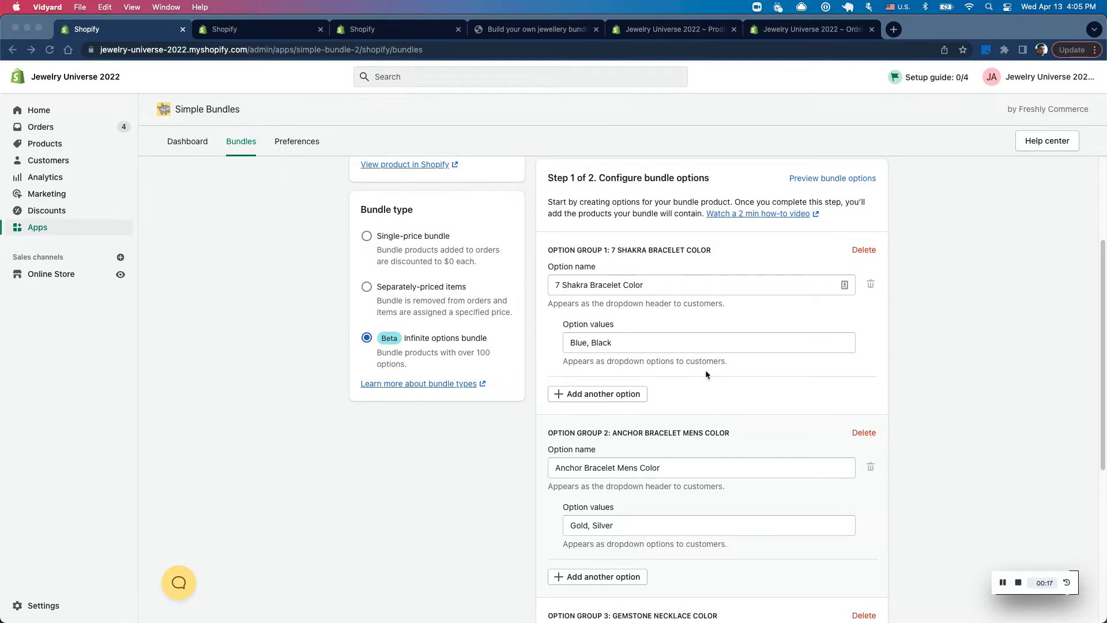
scroll(671, 362, up, 3)
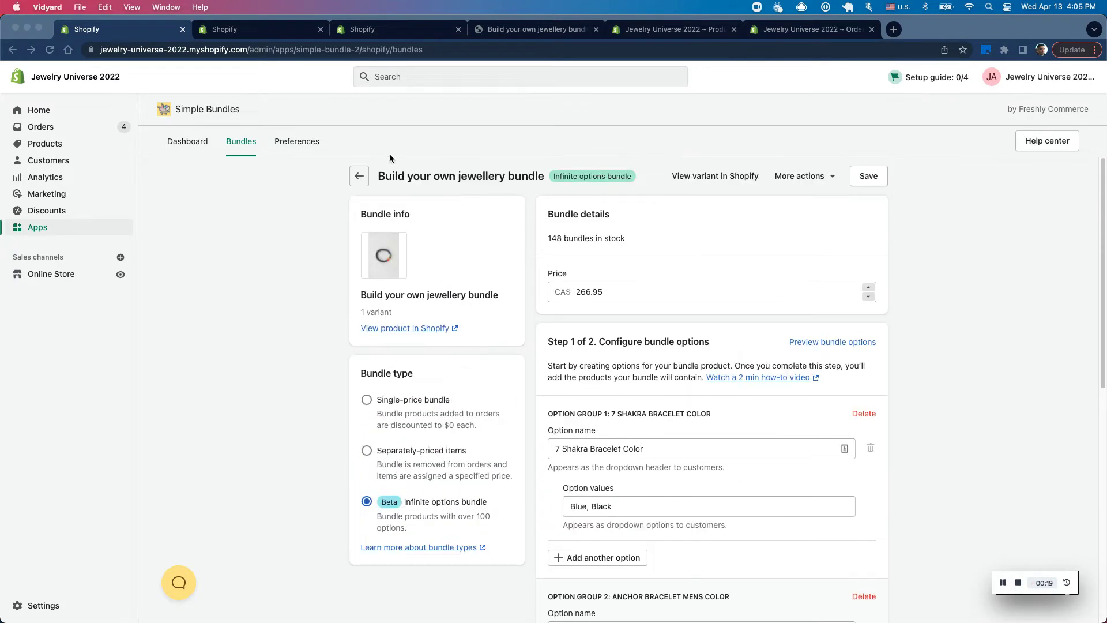
scroll(729, 365, down, 3)
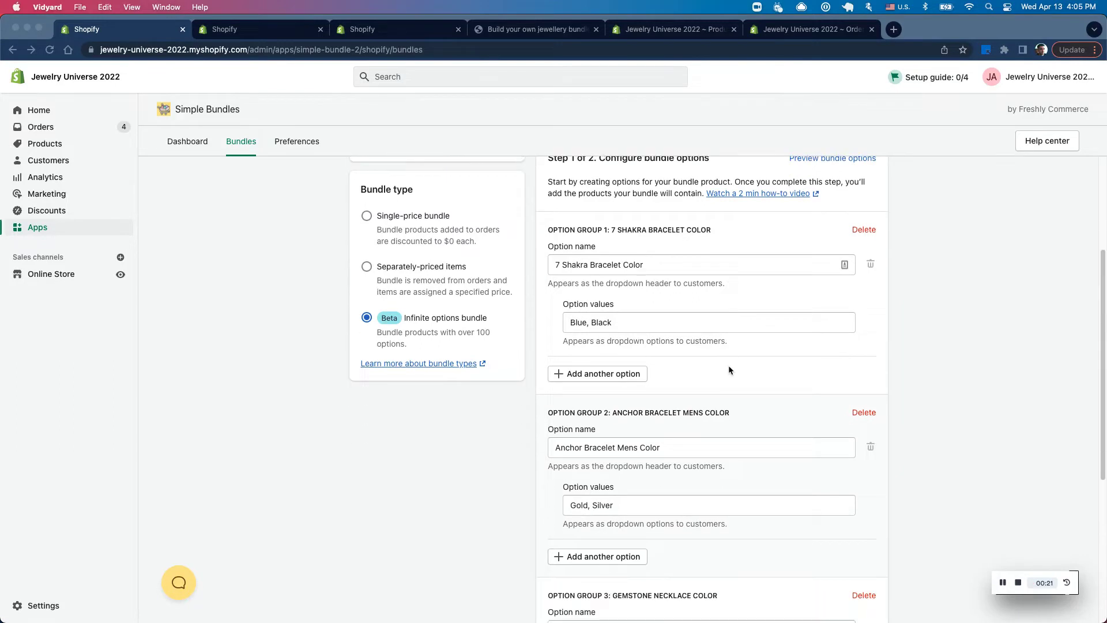
scroll(582, 369, down, 1)
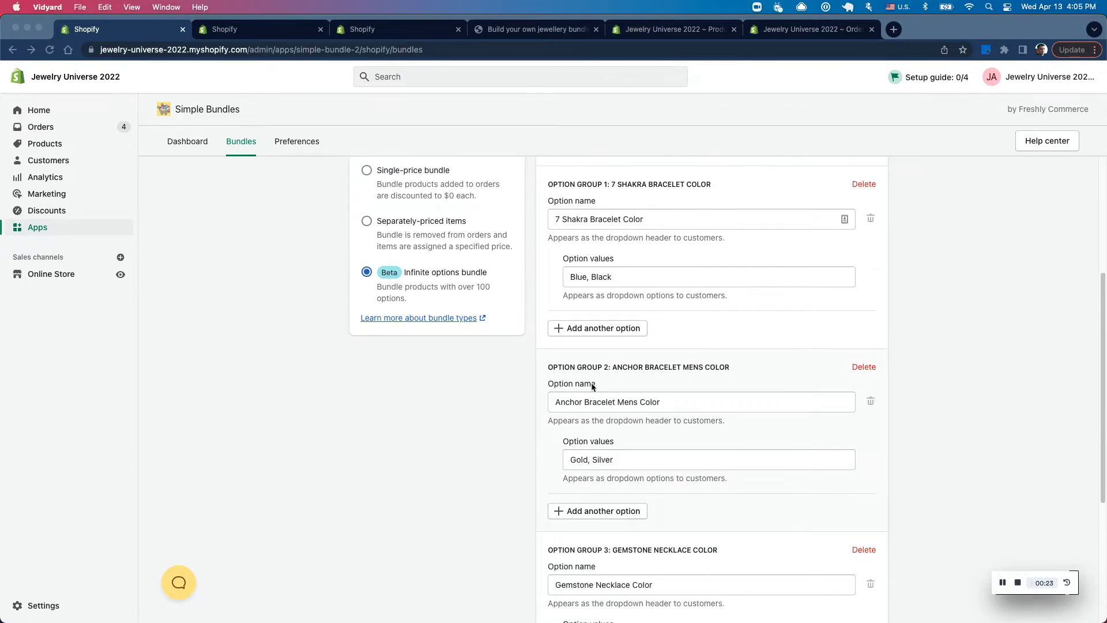
scroll(593, 387, down, 3)
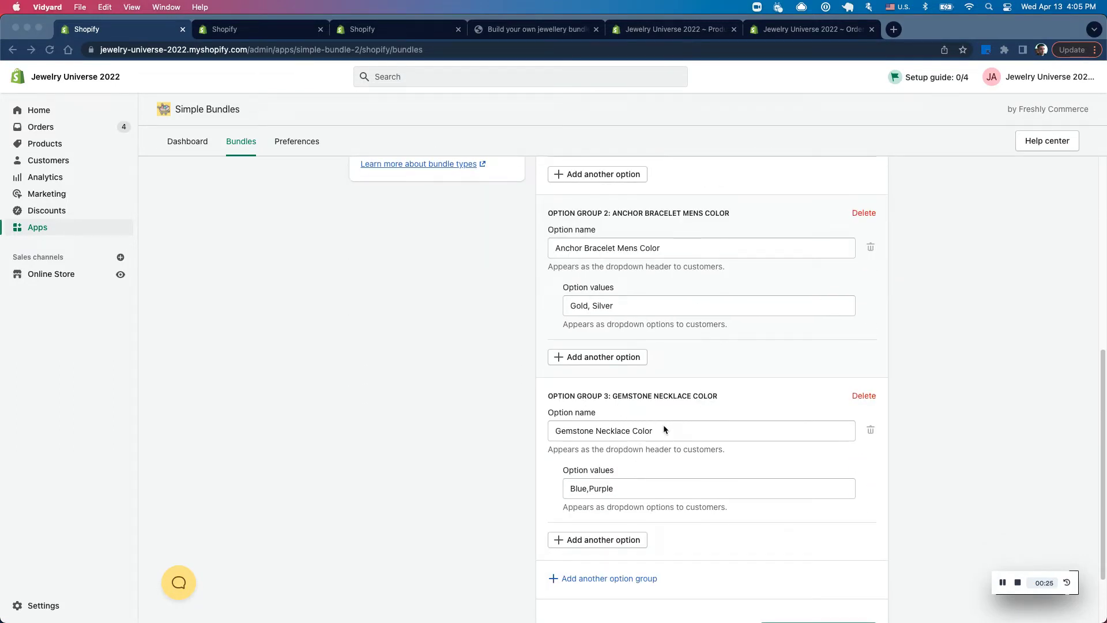
scroll(665, 430, up, 4)
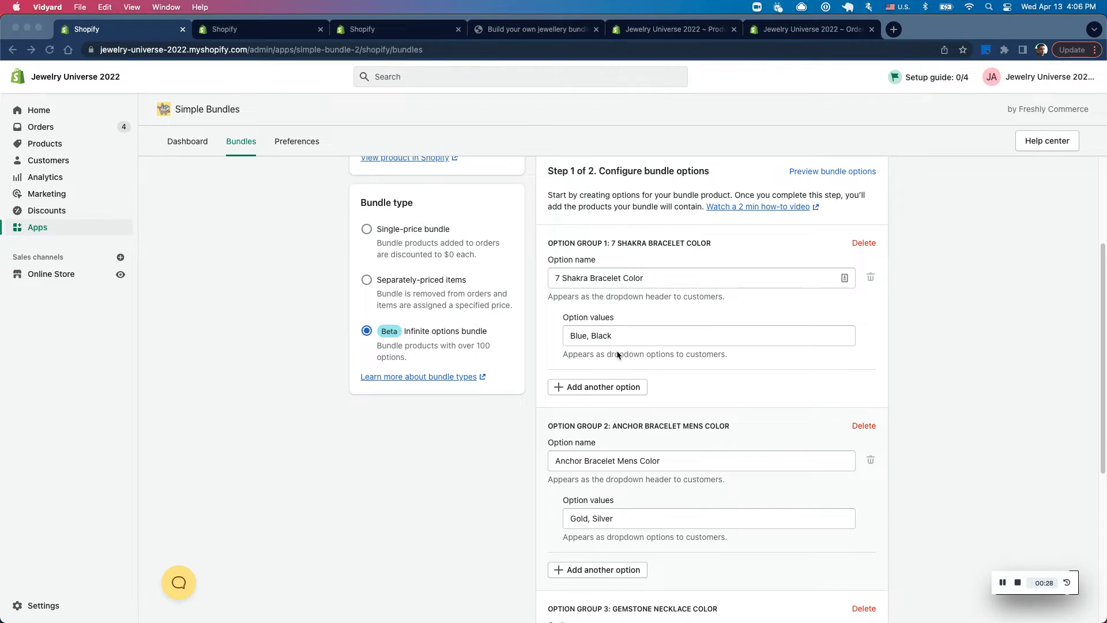
scroll(617, 358, down, 1)
scroll(642, 405, down, 1)
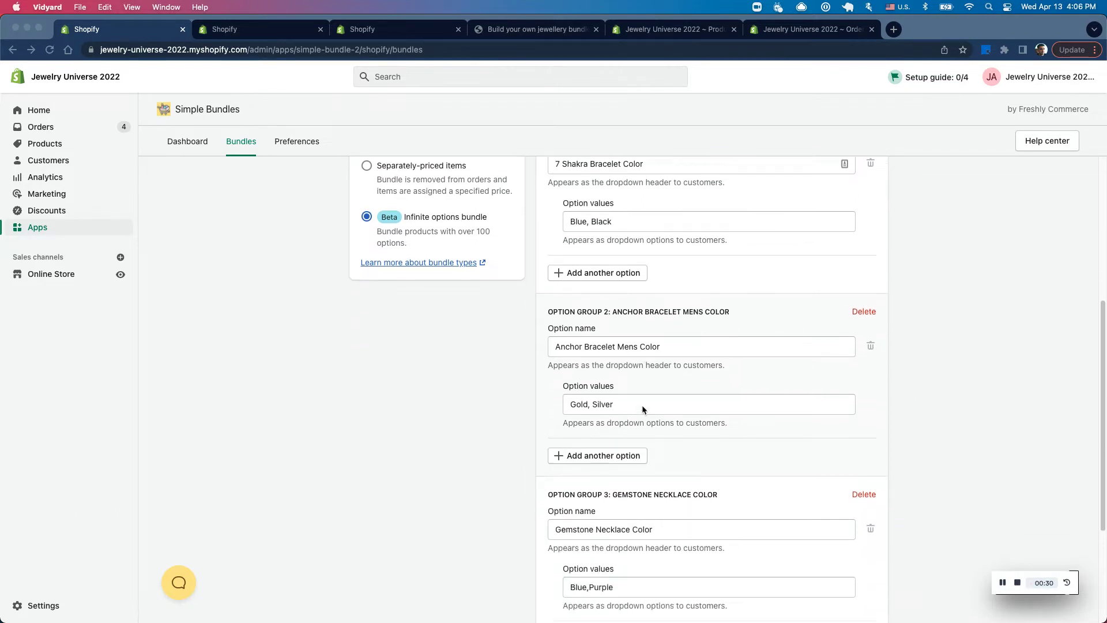
scroll(641, 405, down, 2)
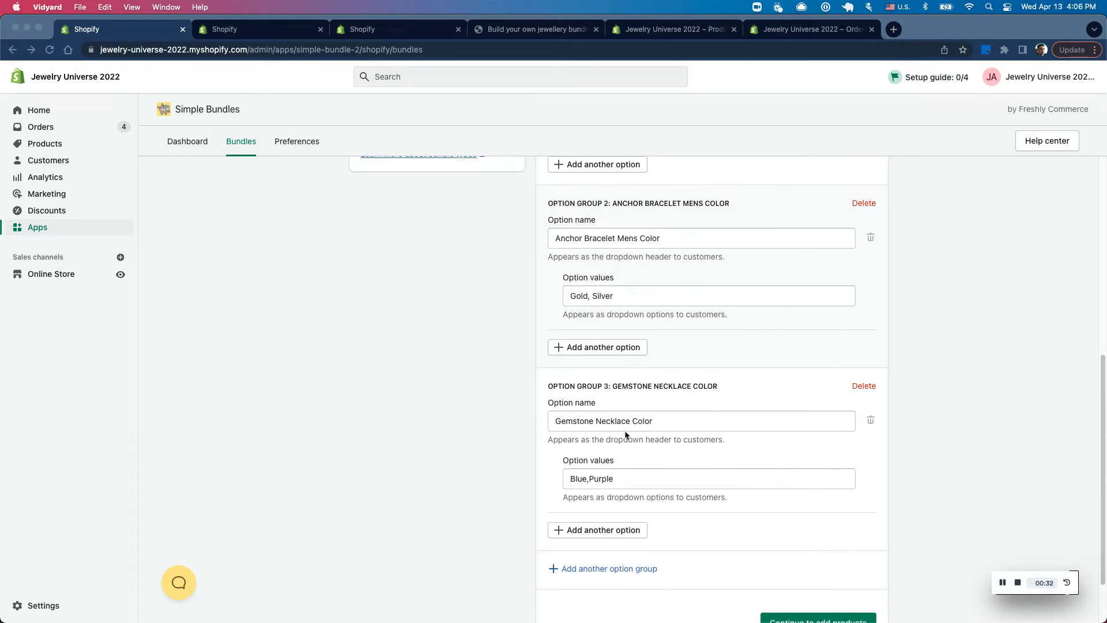
scroll(607, 299, up, 4)
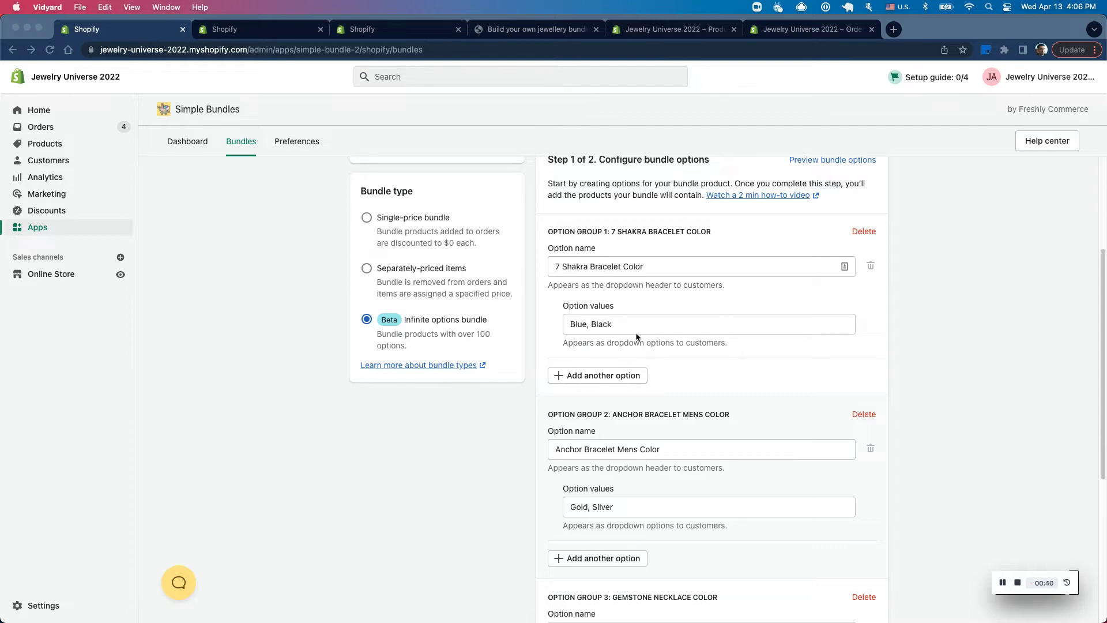
click(577, 234)
click(597, 375)
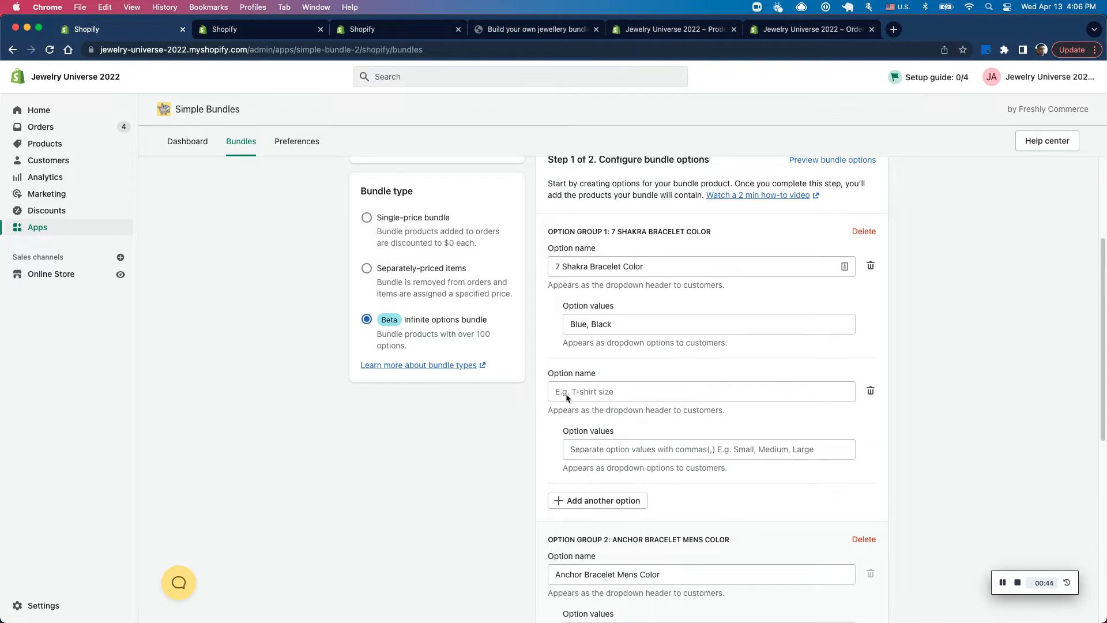
click(870, 393)
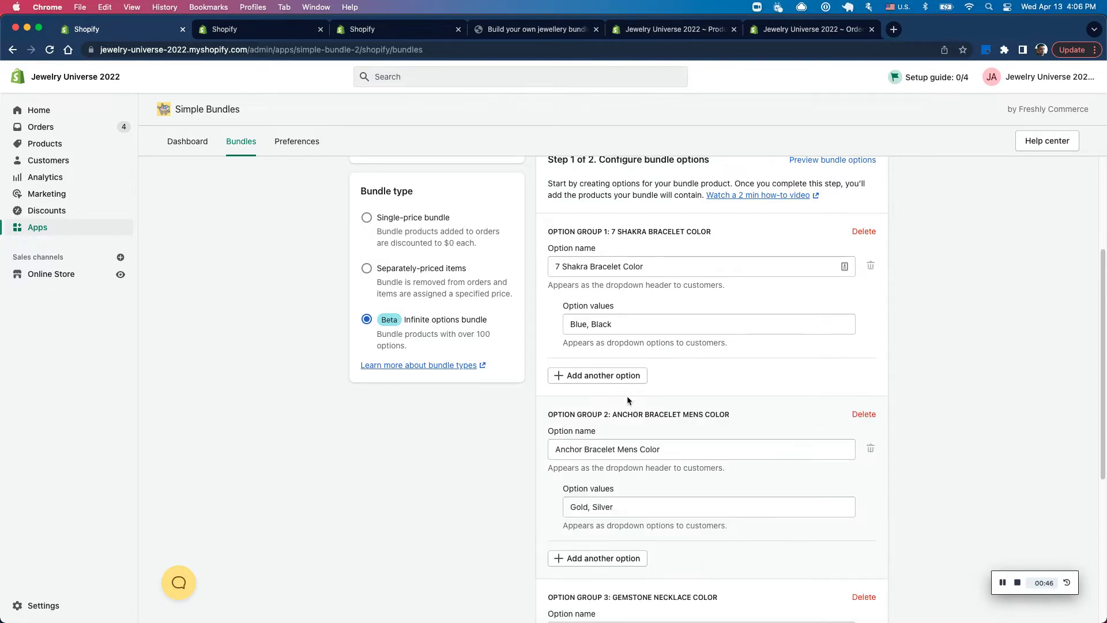
Preview the bundle options, keeping Blue bracelet, Gold anchor bracelet and Blue necklace colours
scroll(628, 396, down, 2)
scroll(574, 407, down, 3)
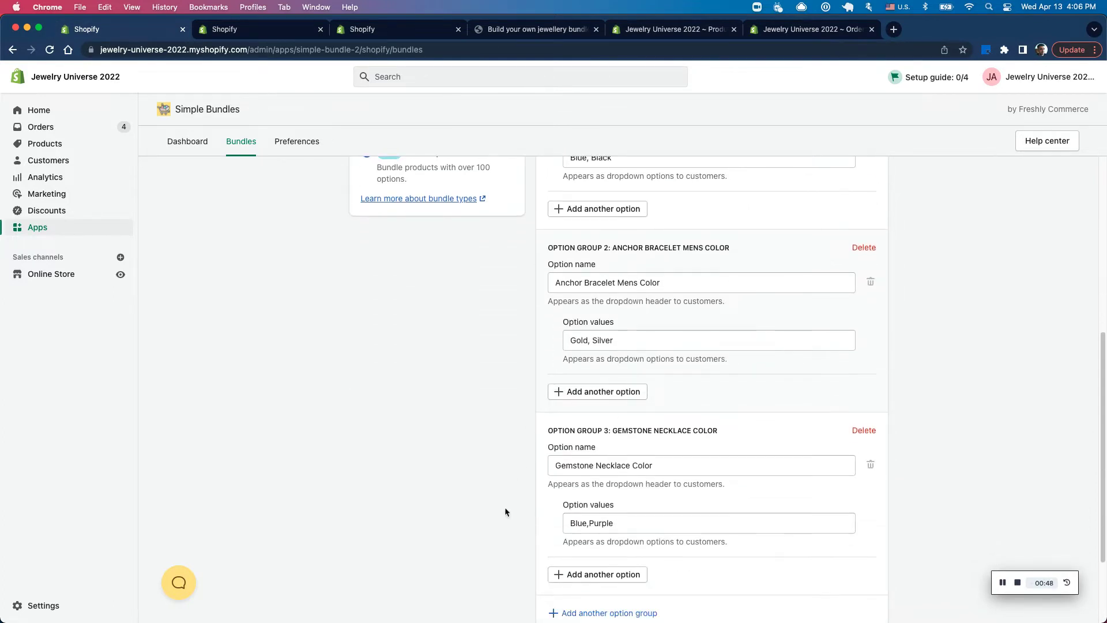
scroll(672, 506, down, 3)
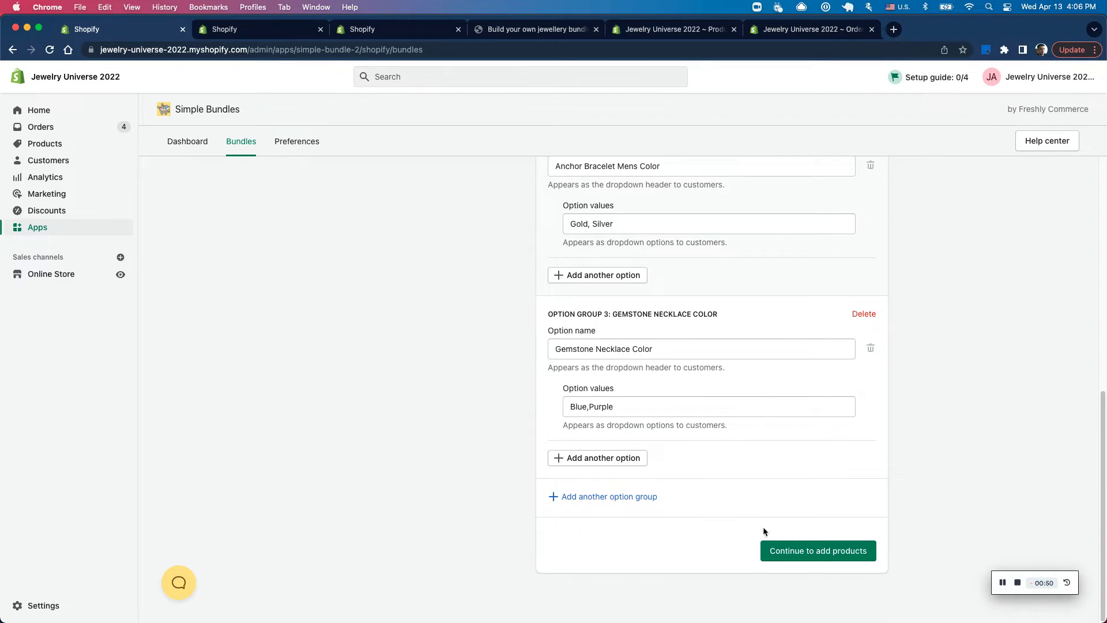
scroll(851, 432, up, 10)
click(839, 341)
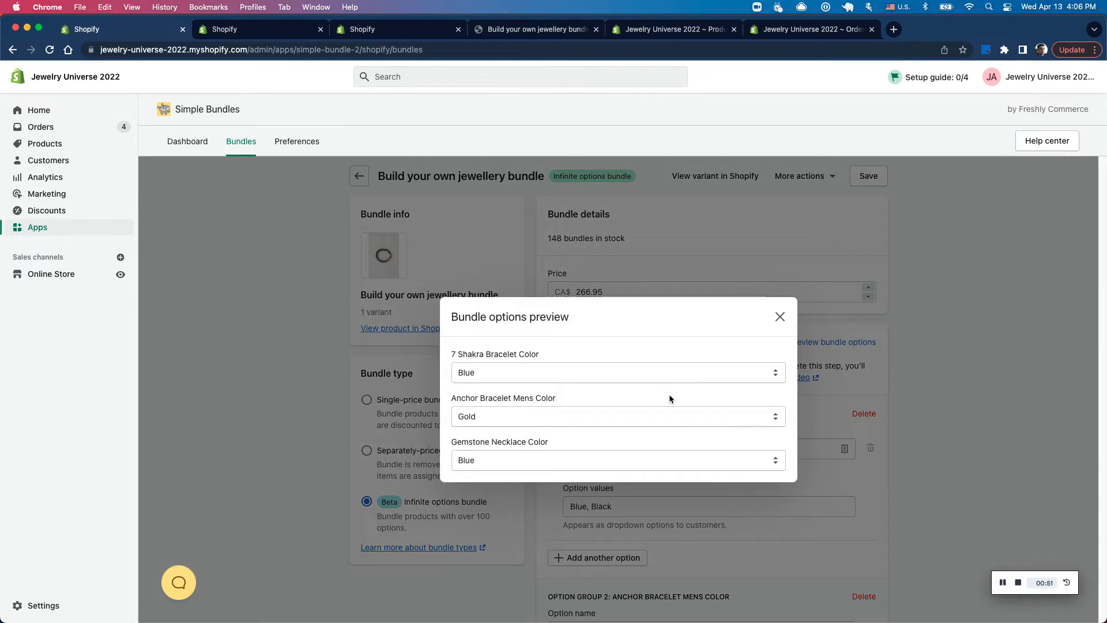
click(533, 374)
click(593, 353)
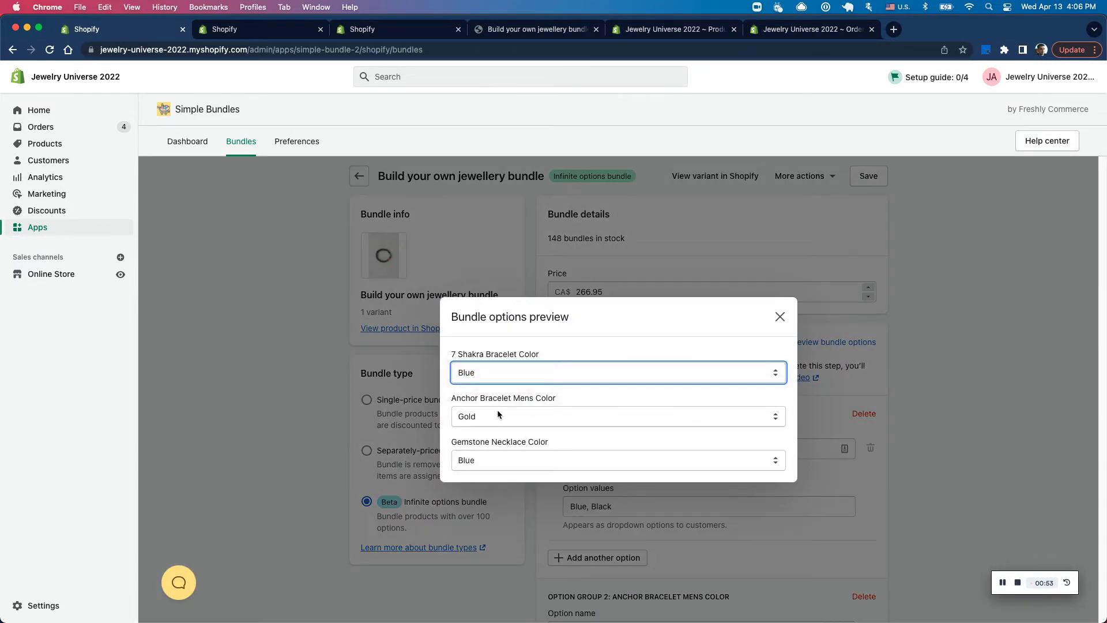
click(496, 420)
click(501, 417)
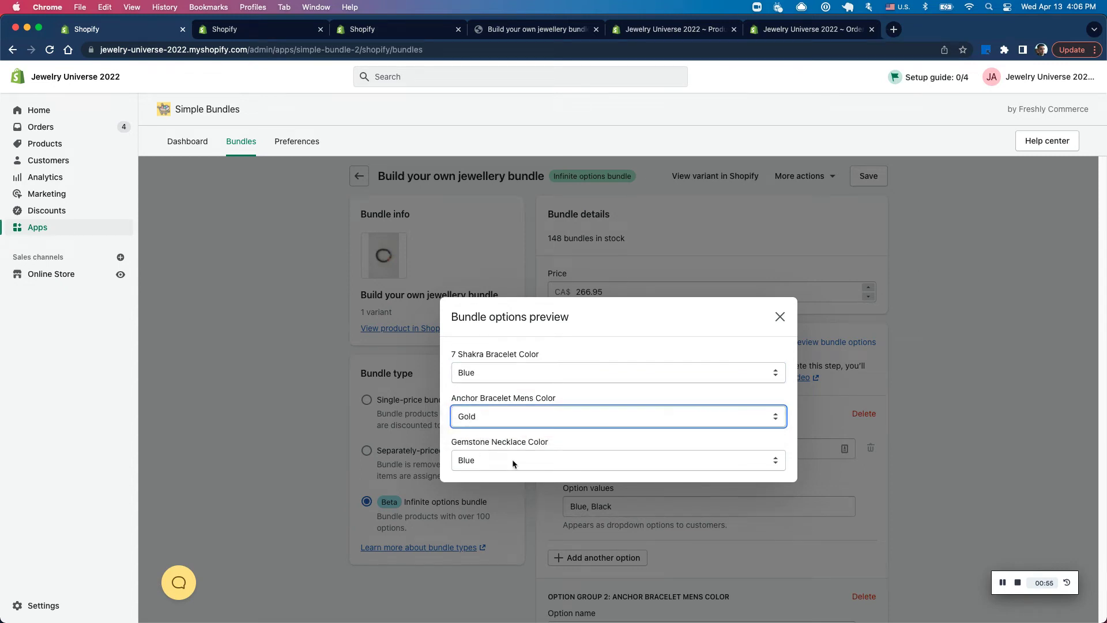
click(513, 460)
click(531, 449)
click(780, 317)
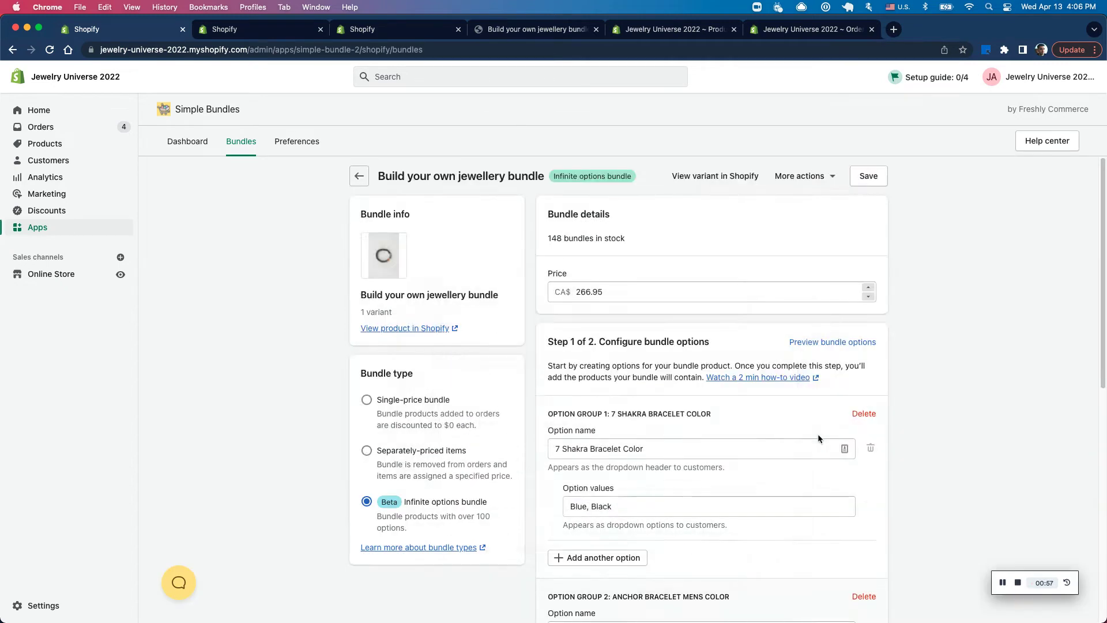
Continue to the product step and review the component products under each colour group
scroll(814, 434, down, 10)
click(806, 550)
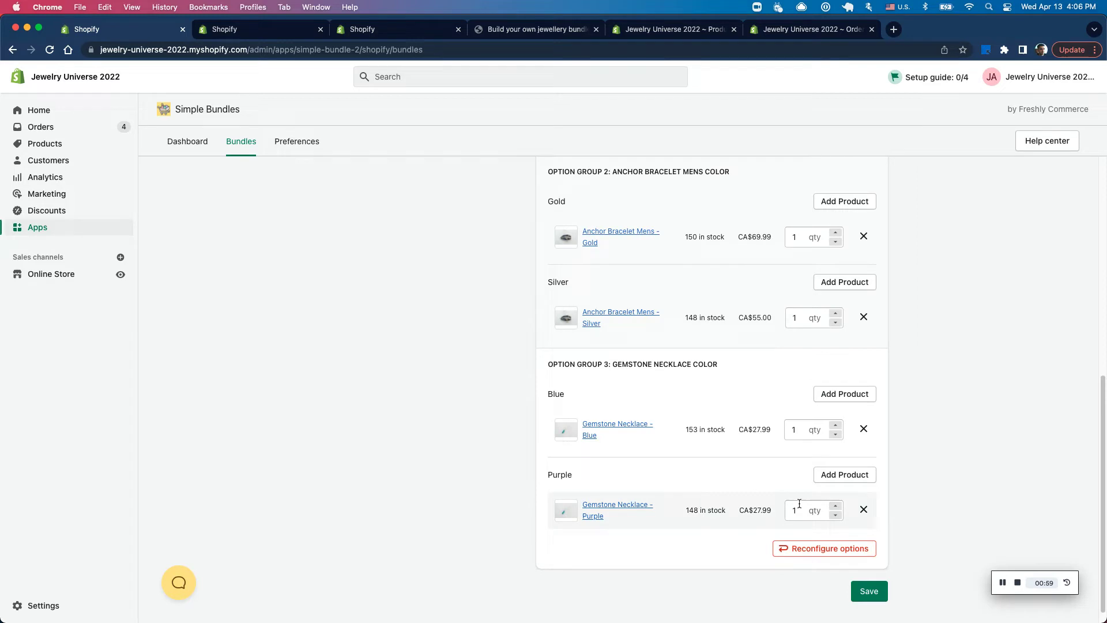
scroll(690, 458, up, 2)
scroll(689, 458, up, 5)
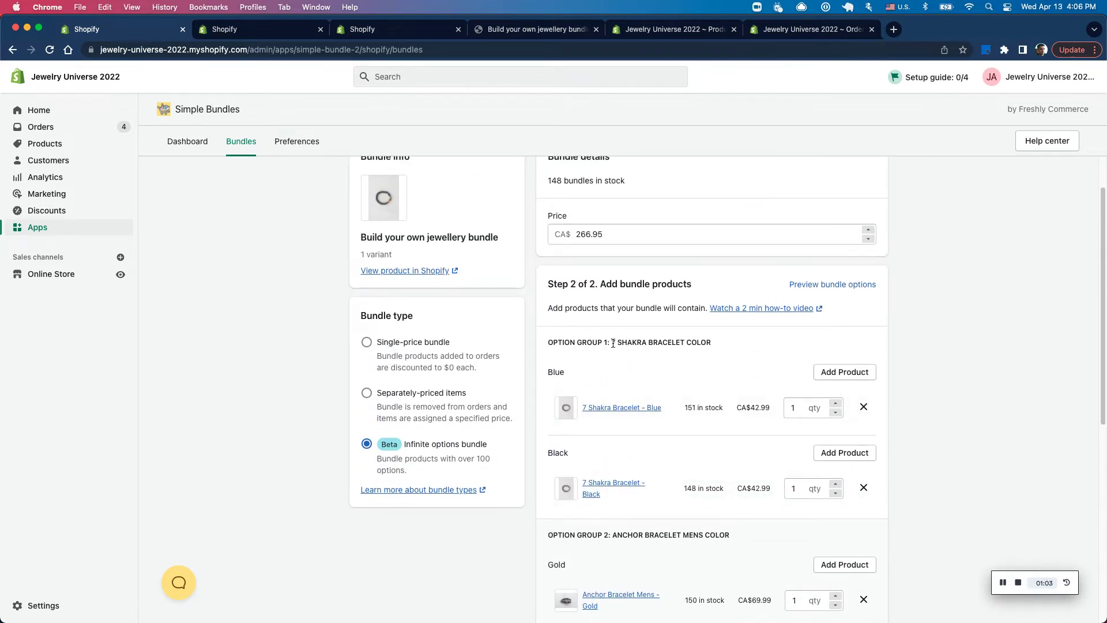
drag(613, 342, 714, 345)
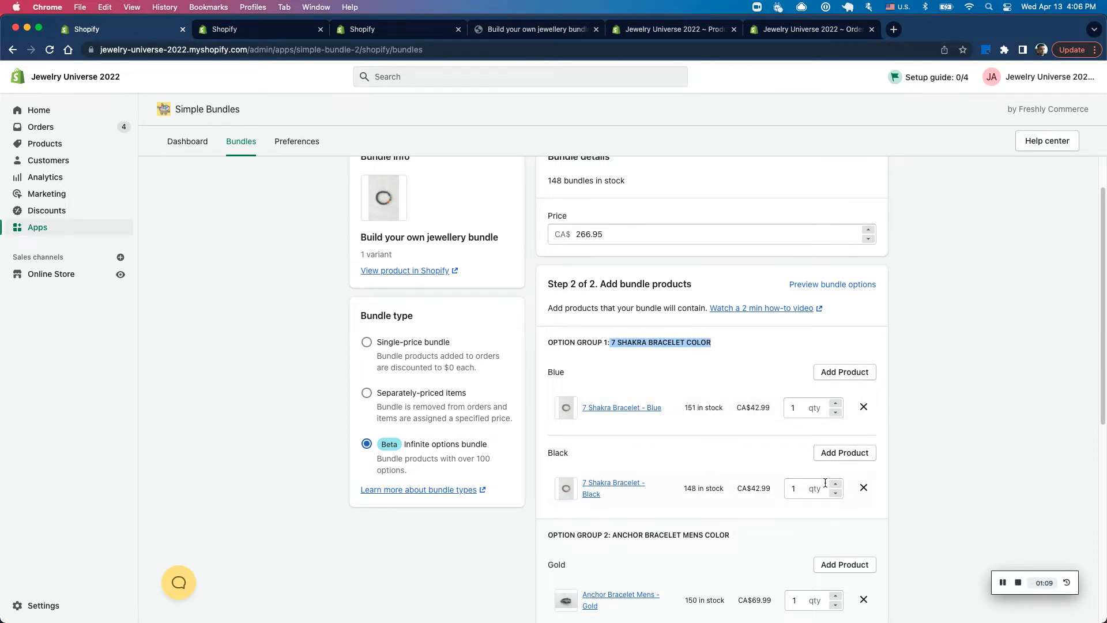
scroll(824, 490, down, 5)
scroll(773, 514, down, 2)
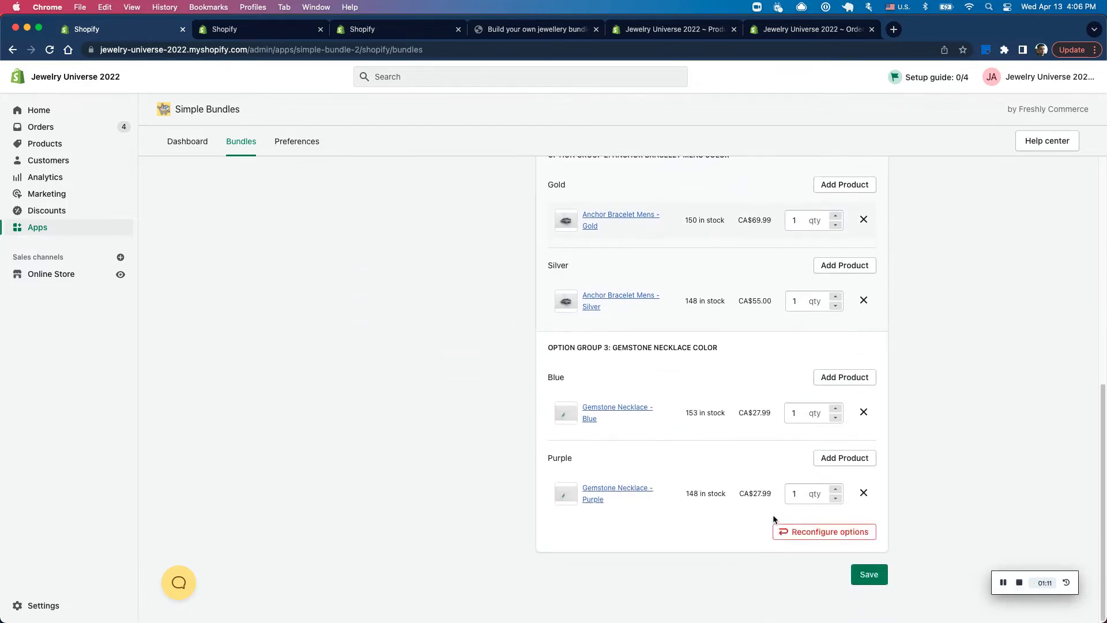
scroll(772, 514, up, 3)
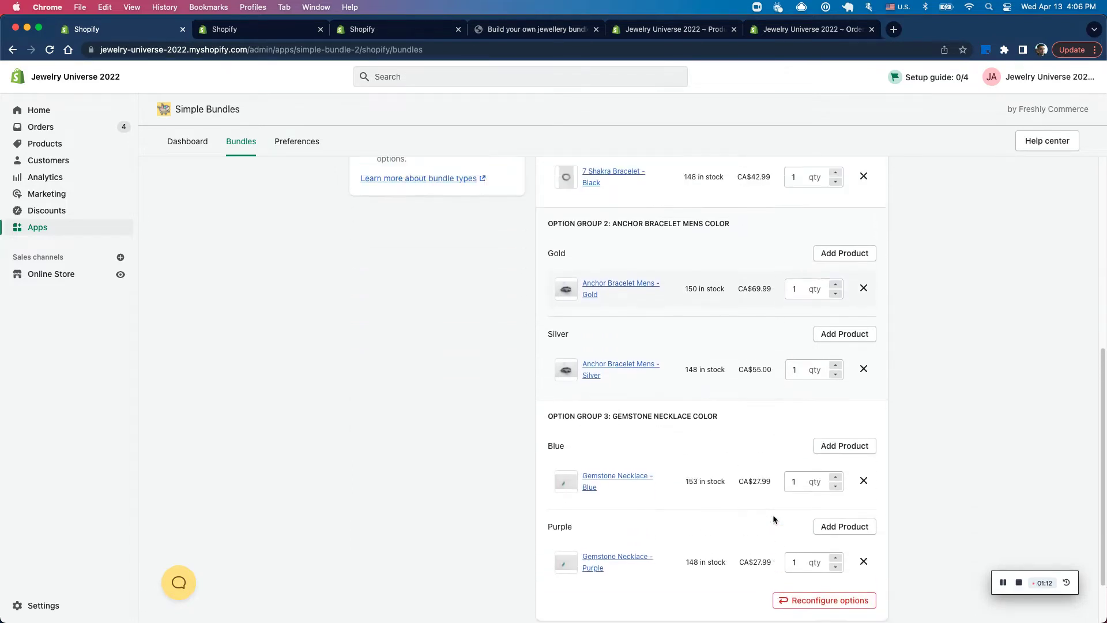
click(286, 31)
Reconfigure the Build your own Outfit bundle's option groups, confirming with Yes
scroll(925, 375, down, 15)
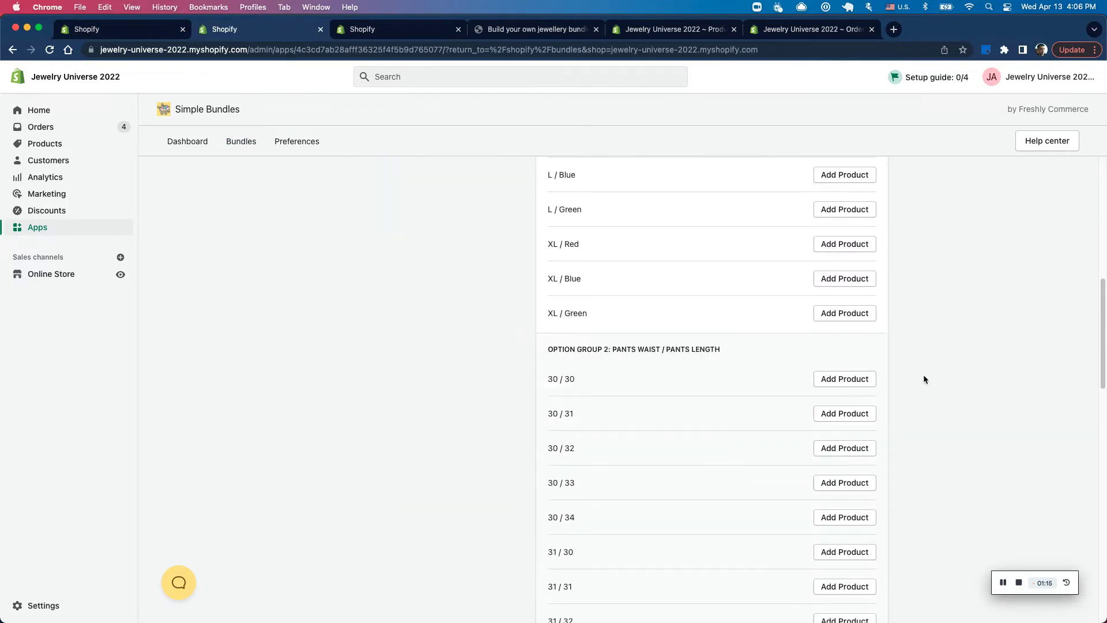
click(814, 532)
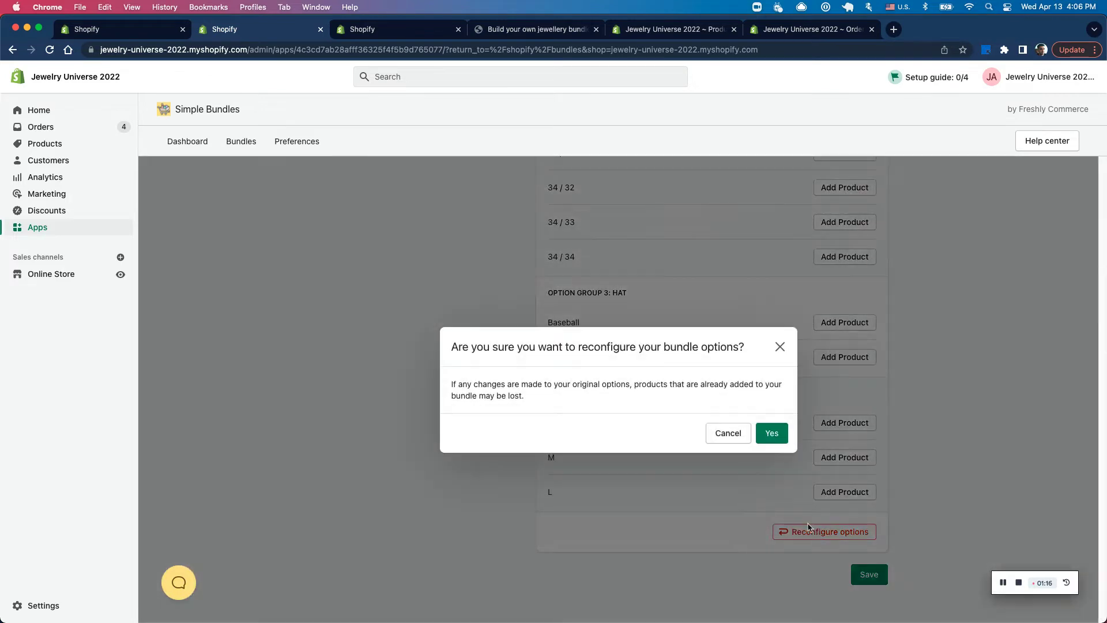
click(771, 433)
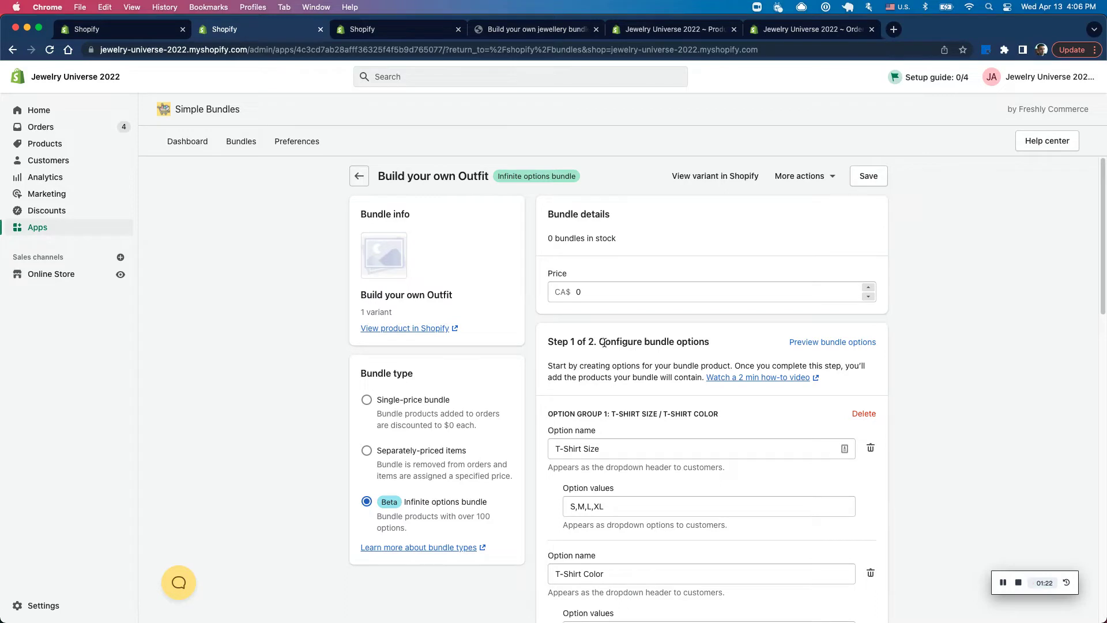
Review the T-Shirt Size (S) and T-Shirt Color (Red) values, then preview the option dropdowns
scroll(709, 352, down, 2)
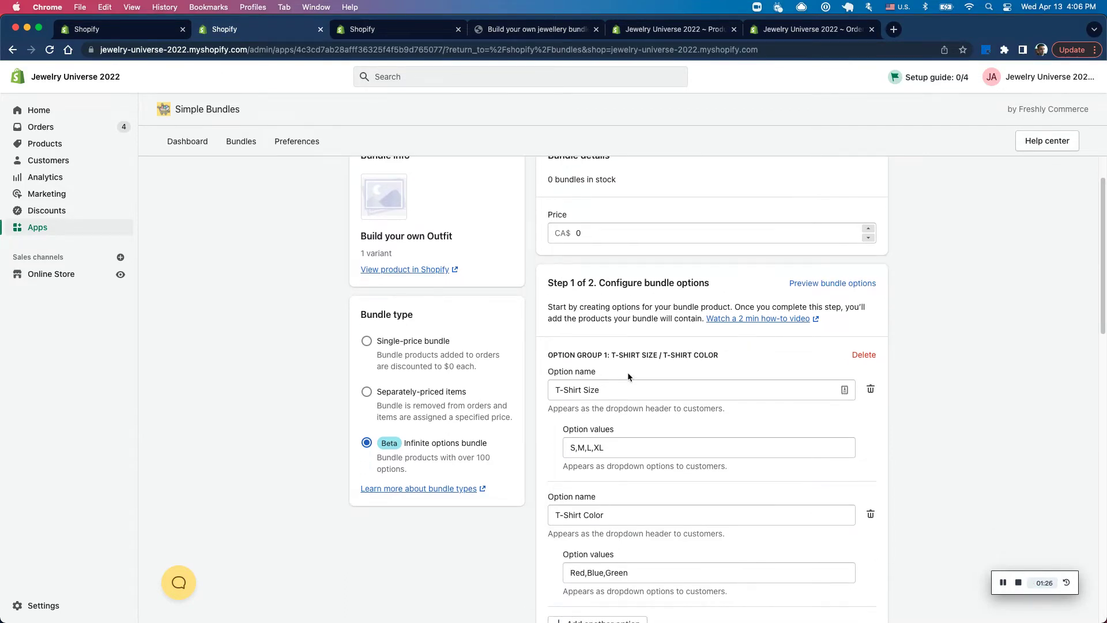
drag(610, 354, 719, 356)
scroll(648, 387, down, 2)
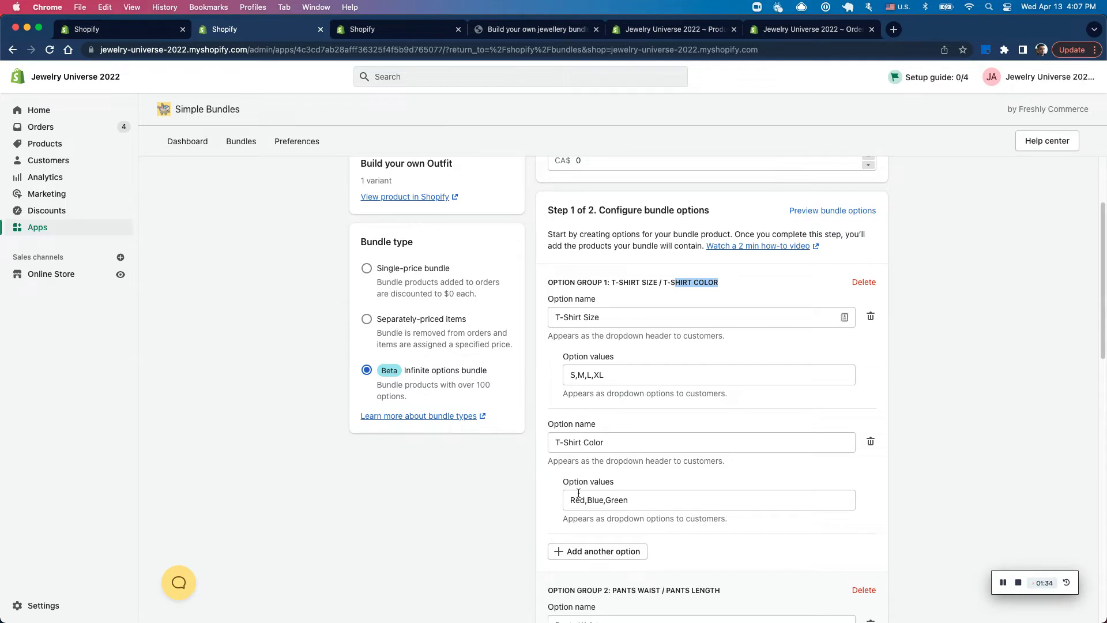
double_click(572, 374)
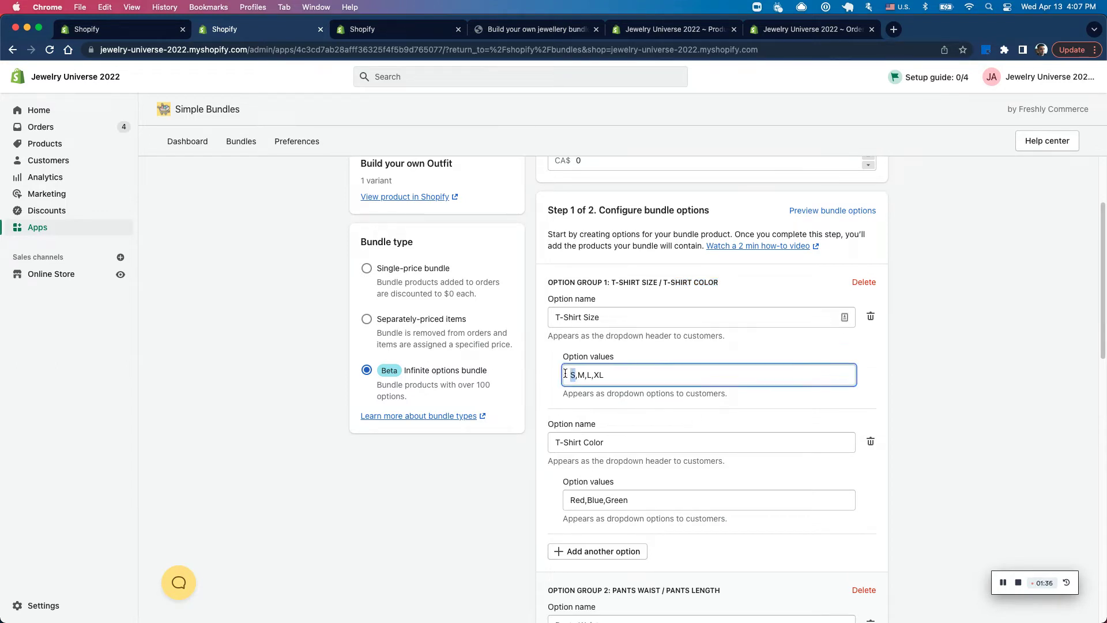
double_click(583, 499)
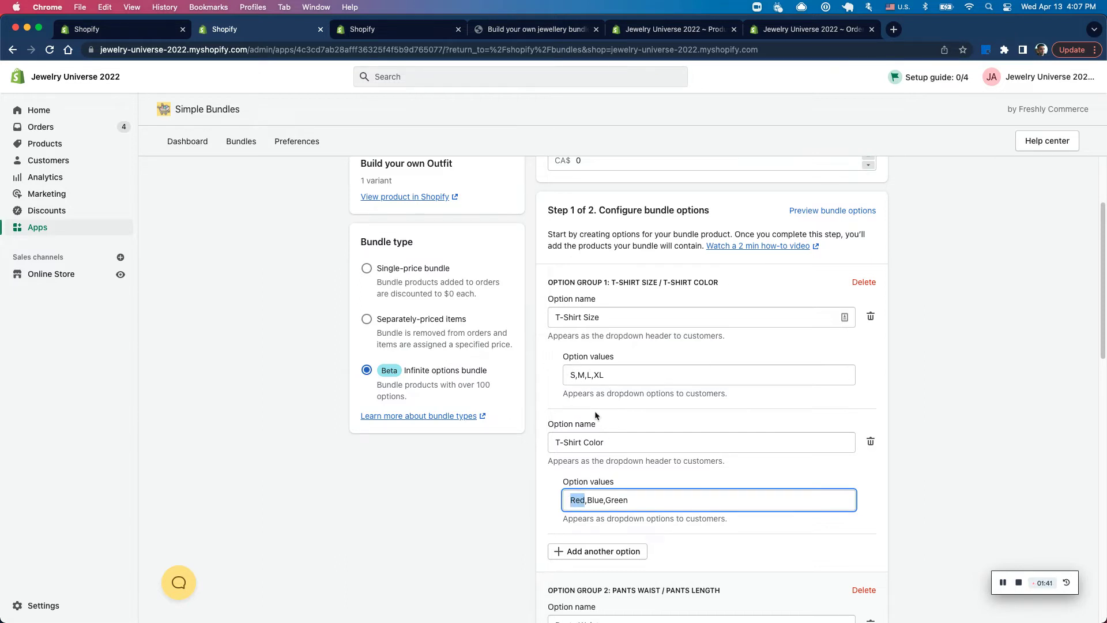
click(845, 214)
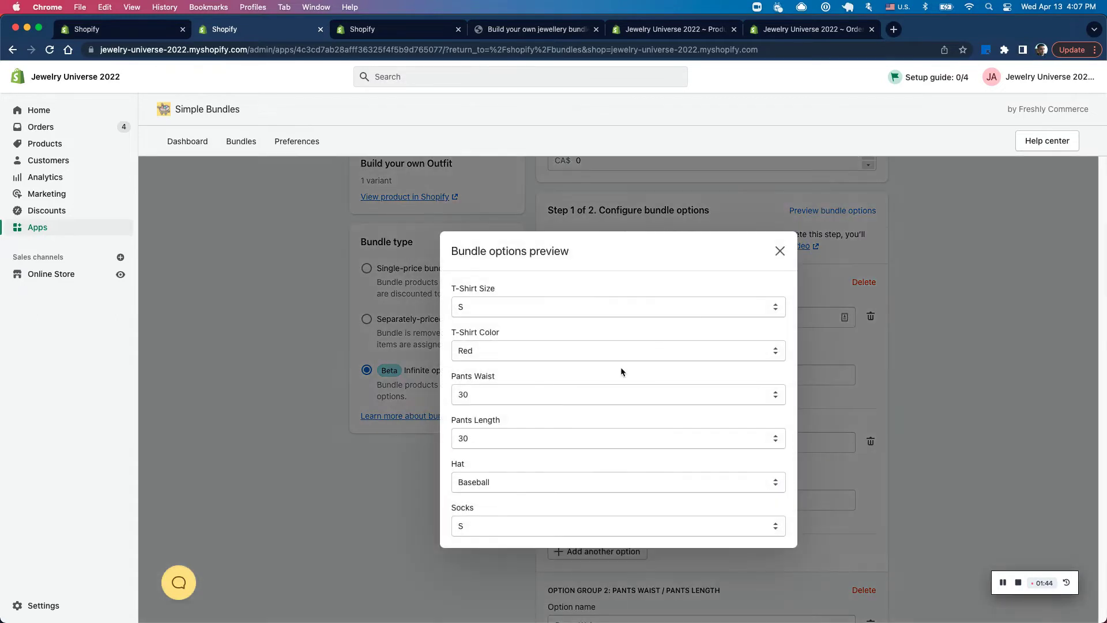
click(512, 305)
click(545, 270)
click(506, 347)
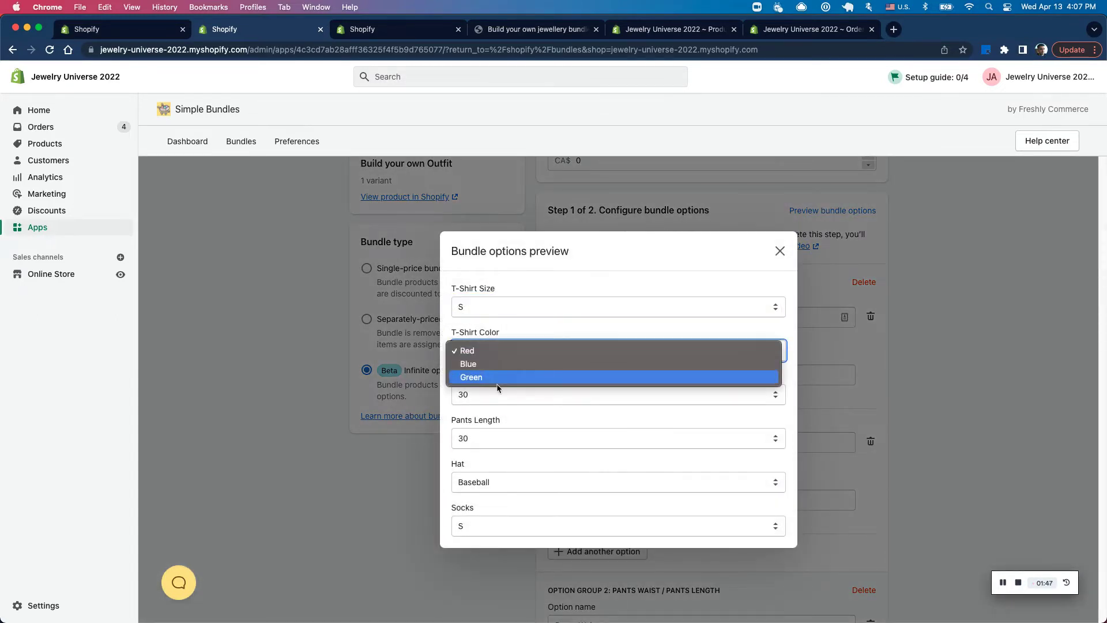
click(545, 334)
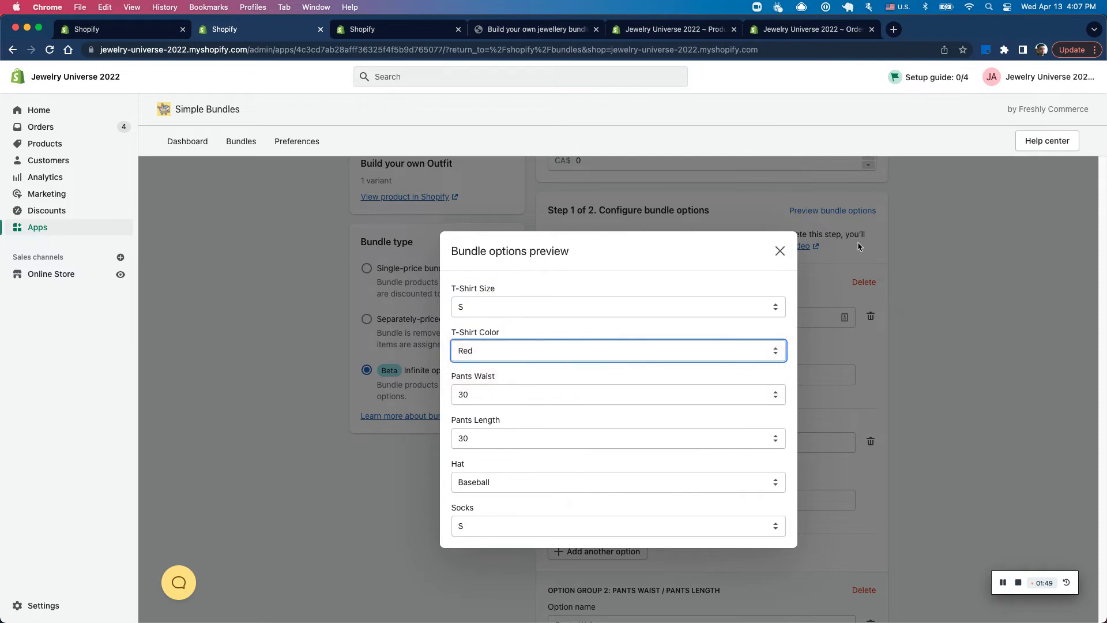
click(780, 251)
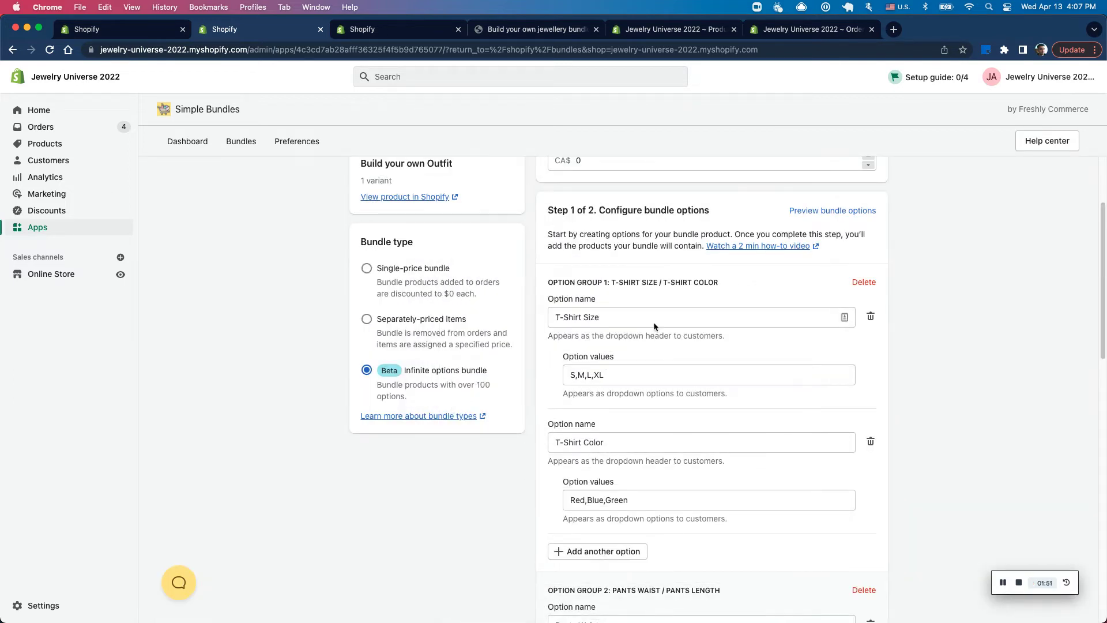
scroll(648, 442, down, 1)
scroll(649, 442, down, 5)
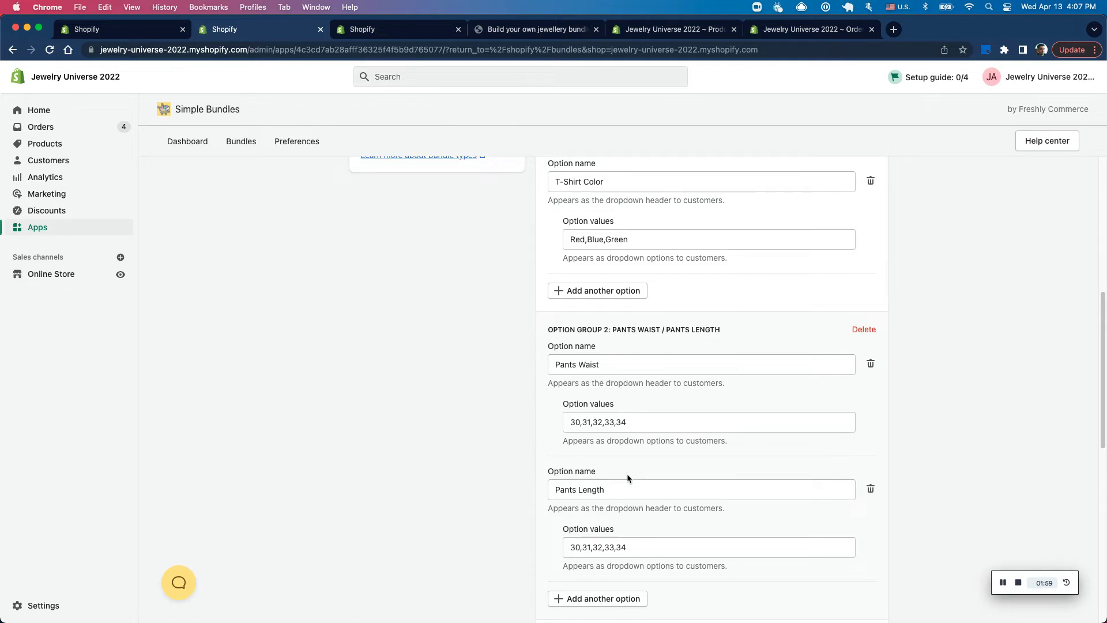
scroll(627, 477, down, 6)
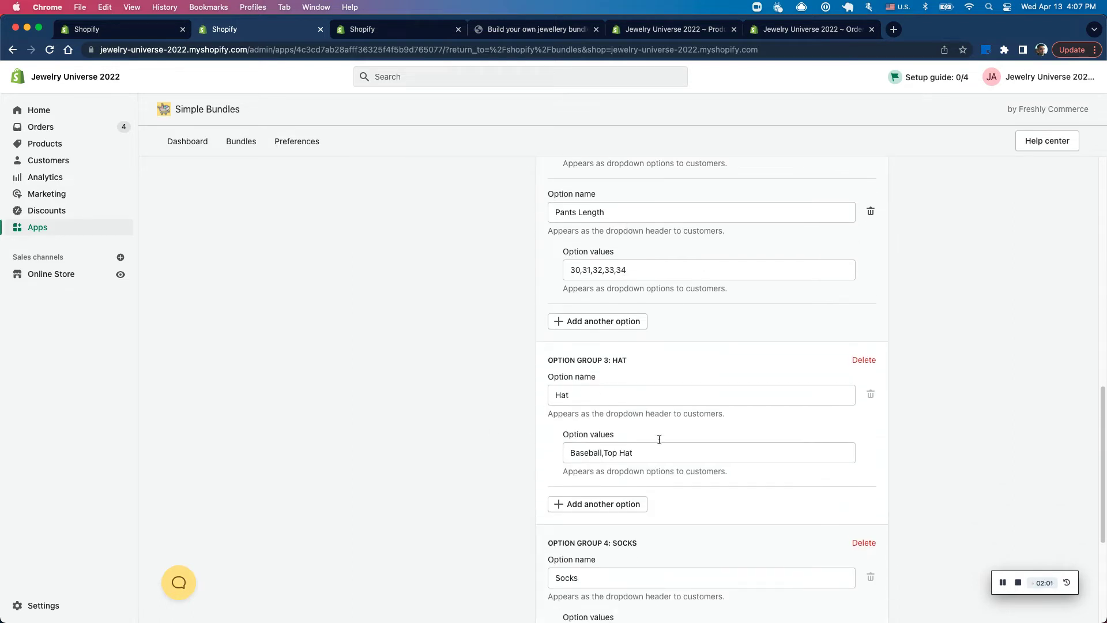
scroll(649, 446, down, 4)
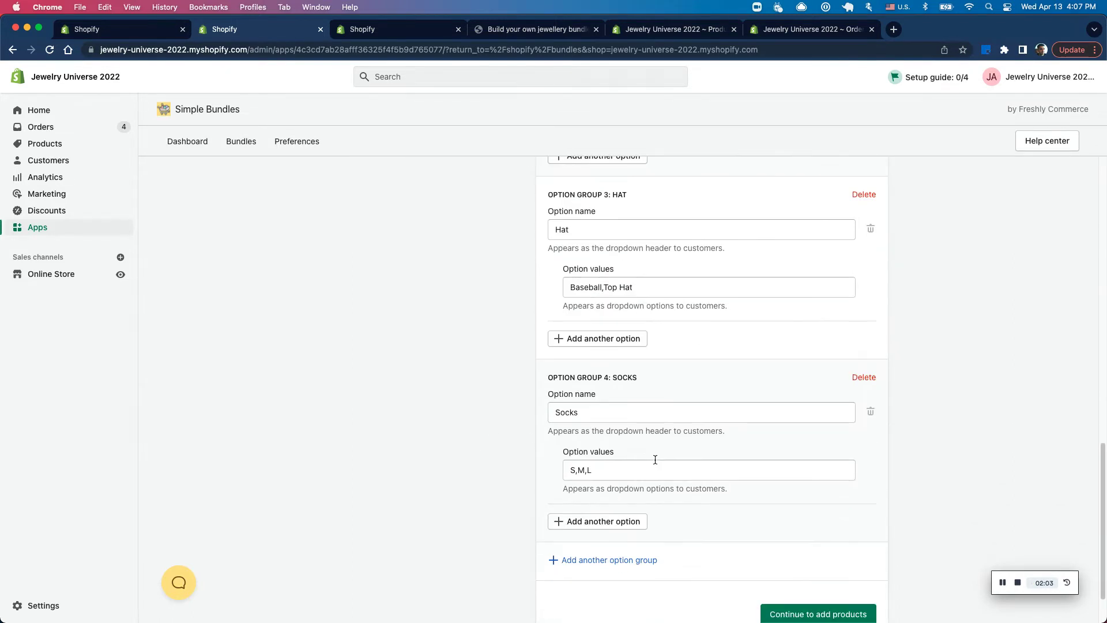
scroll(764, 447, up, 15)
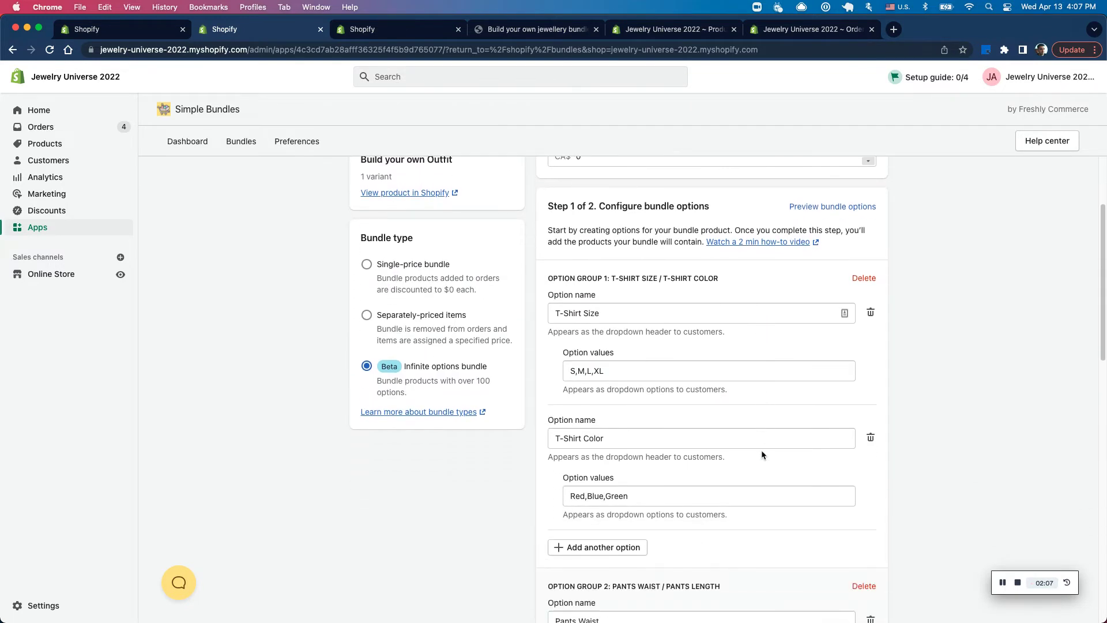
scroll(761, 450, down, 15)
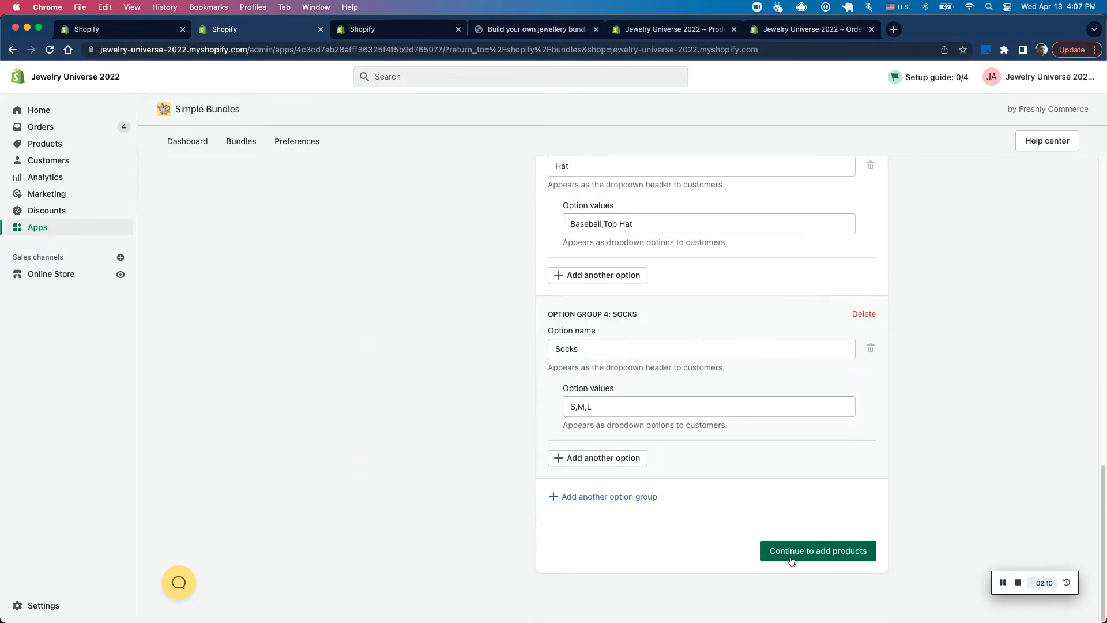
click(807, 552)
Review the S / Red and other size-colour rows needing products, then reopen the options preview
scroll(690, 510, up, 15)
scroll(690, 510, down, 2)
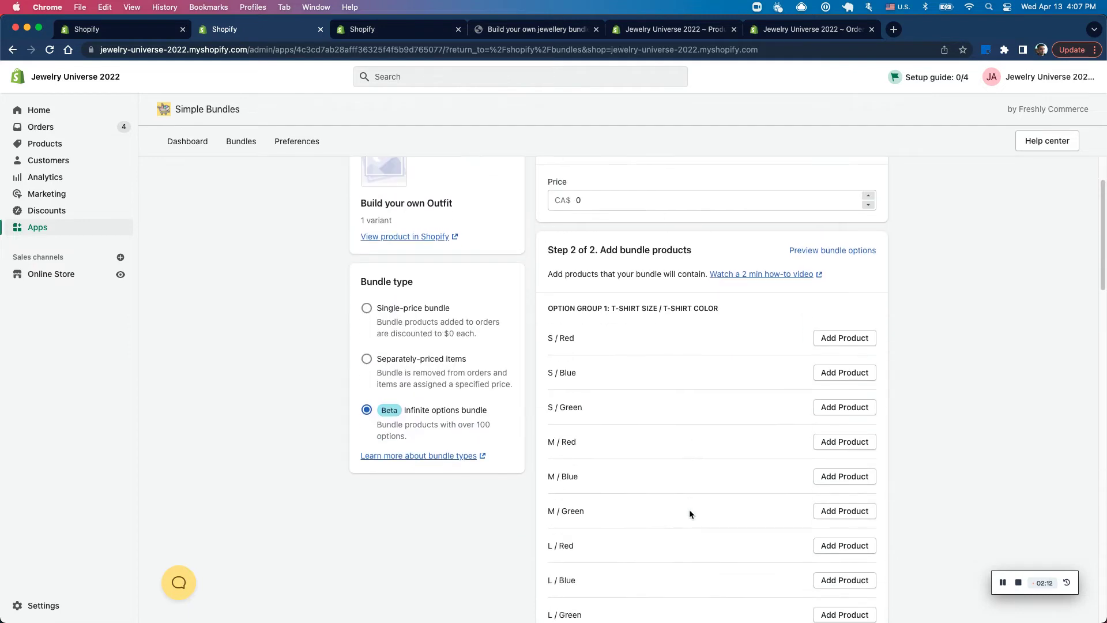
scroll(690, 510, down, 1)
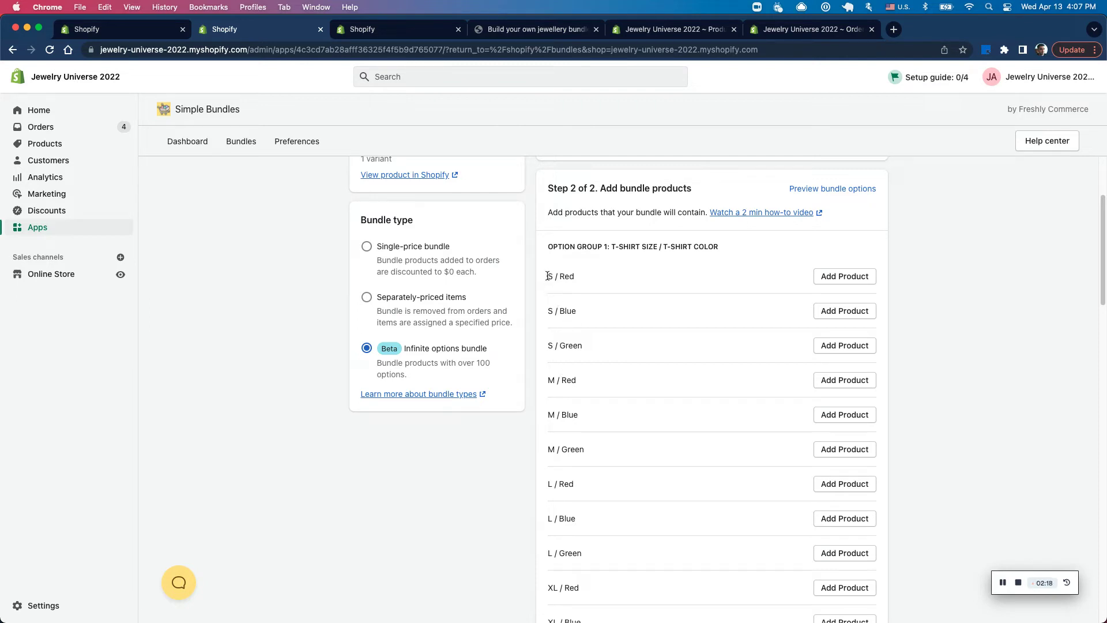
drag(545, 276, 565, 276)
click(732, 295)
click(832, 189)
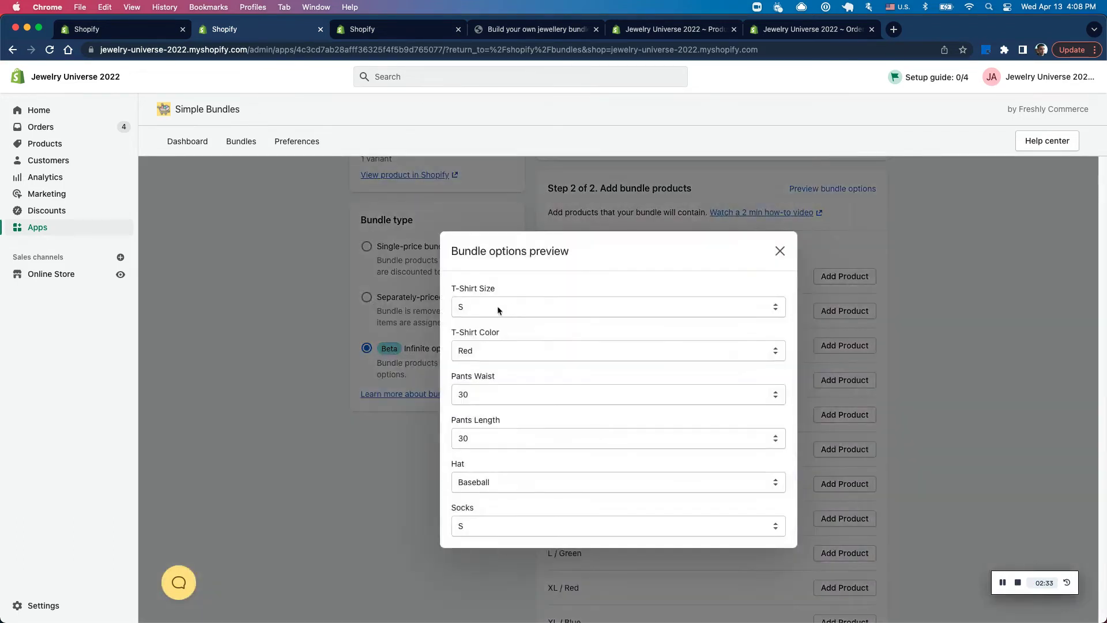
click(497, 306)
click(499, 318)
click(495, 351)
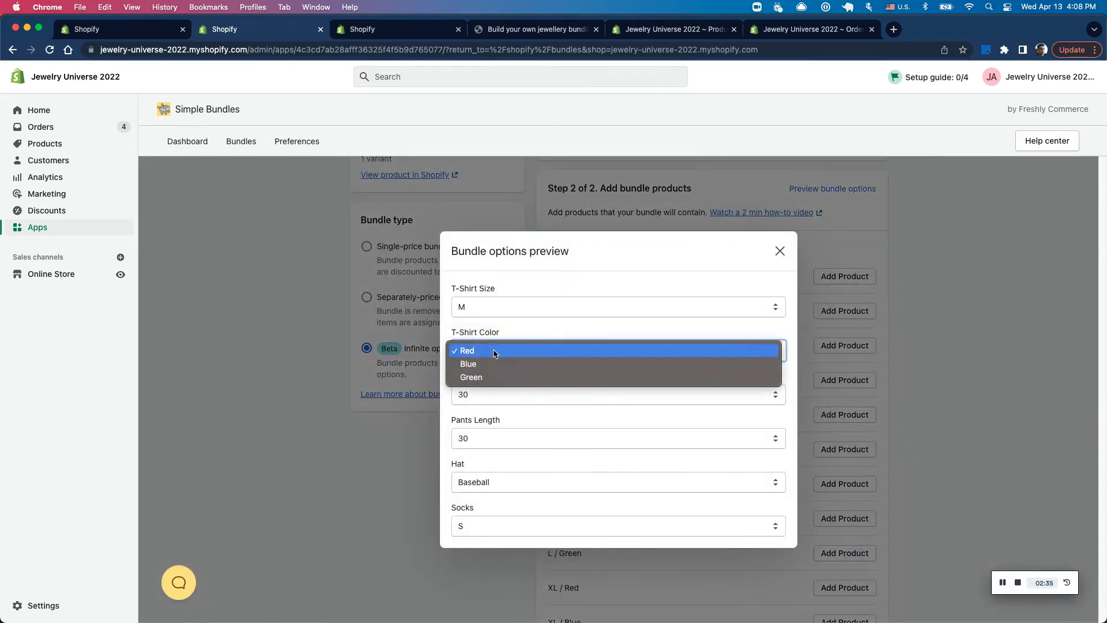
click(490, 369)
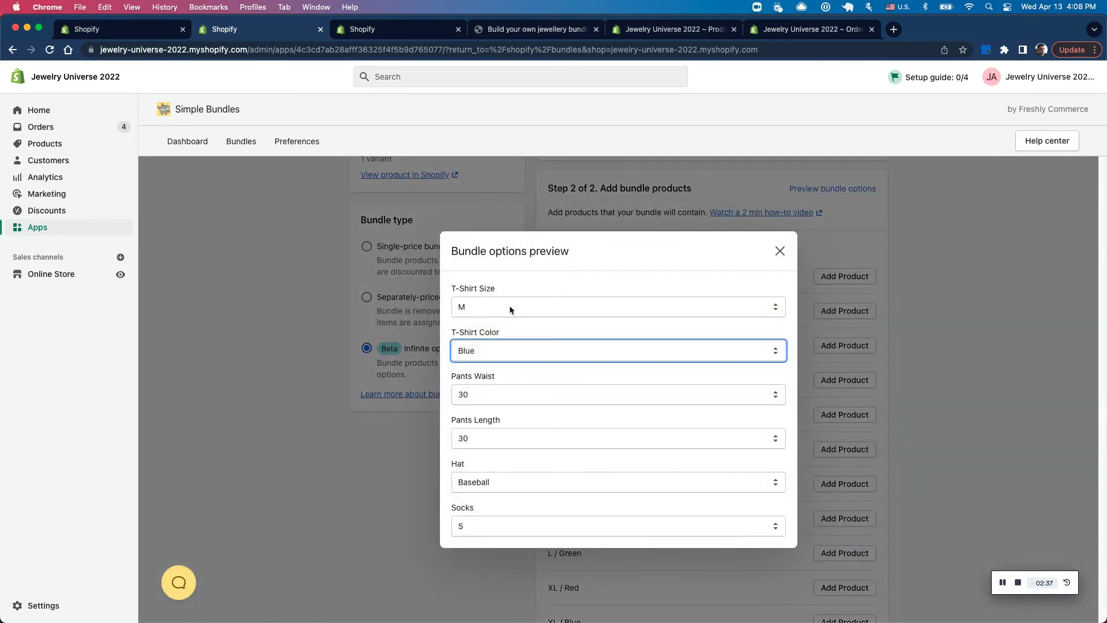
click(780, 252)
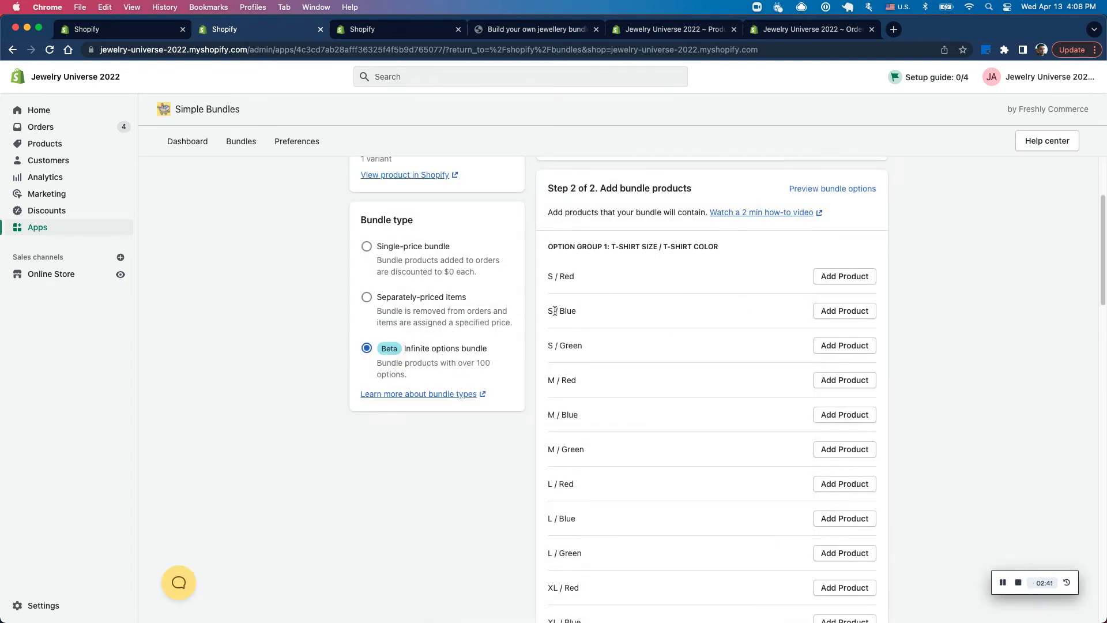
scroll(588, 313, up, 3)
Save the jewellery bundle's option groups, check the storefront, and go to Theme preferences
scroll(576, 392, down, 5)
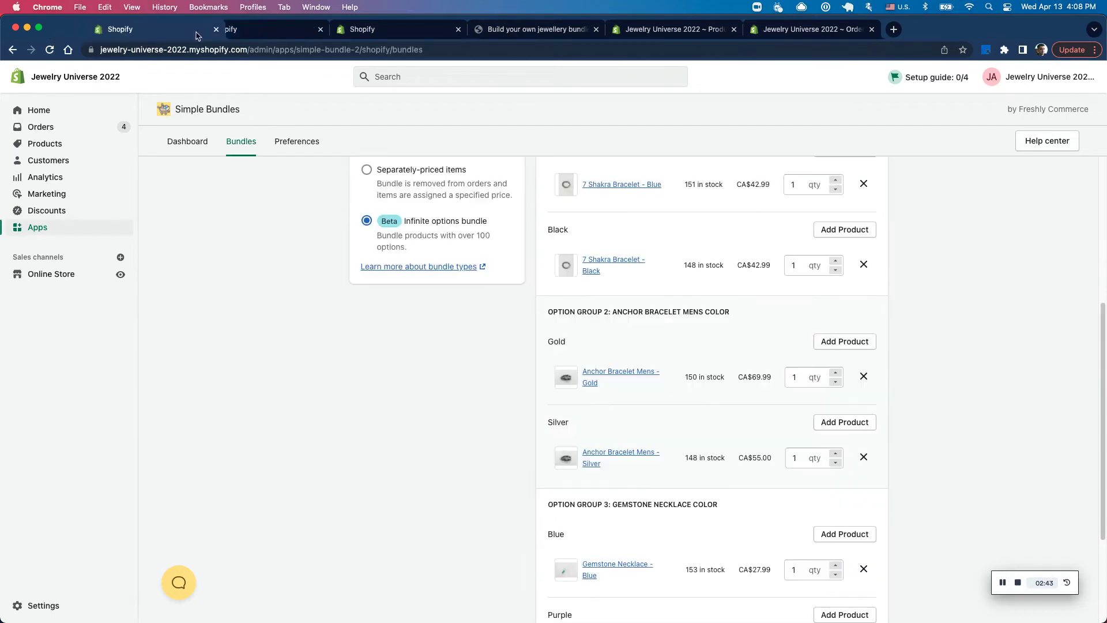
scroll(732, 427, up, 5)
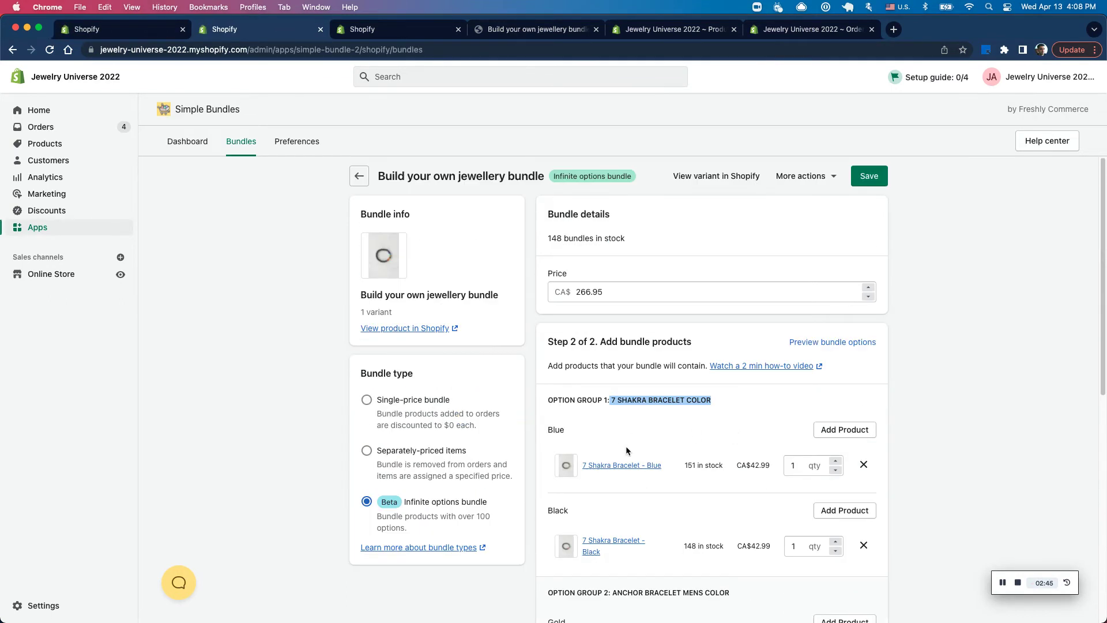
scroll(689, 445, down, 8)
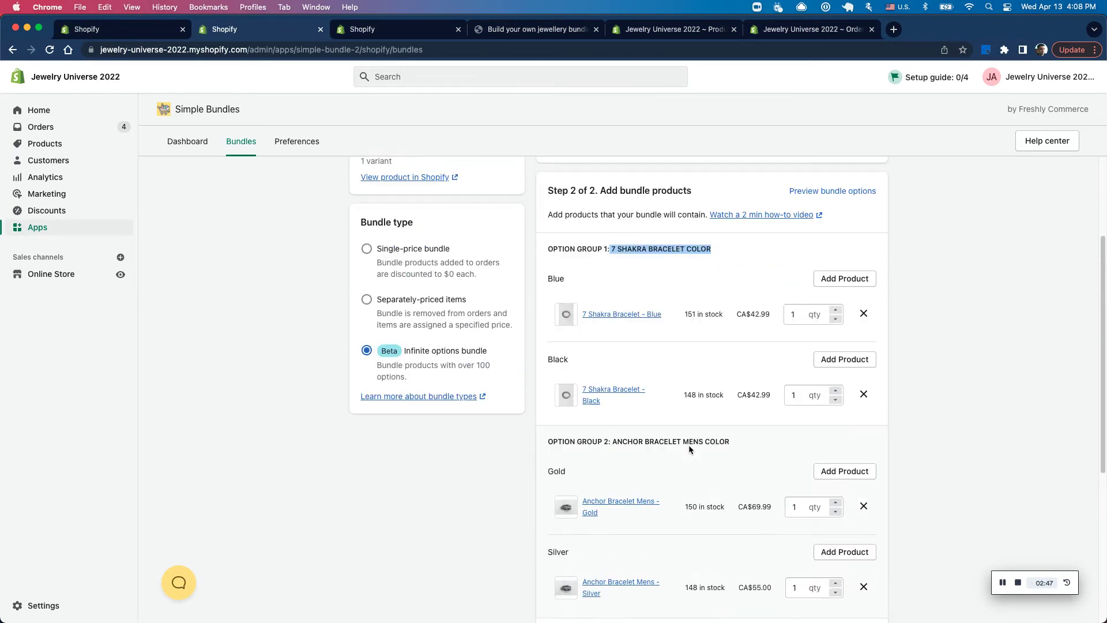
click(868, 573)
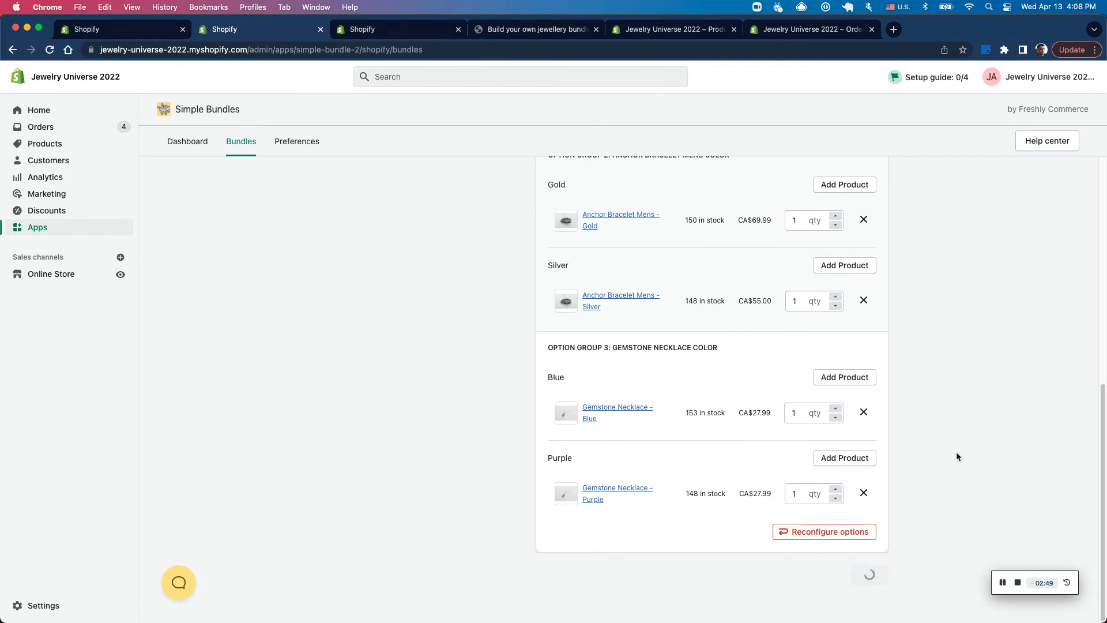
click(513, 30)
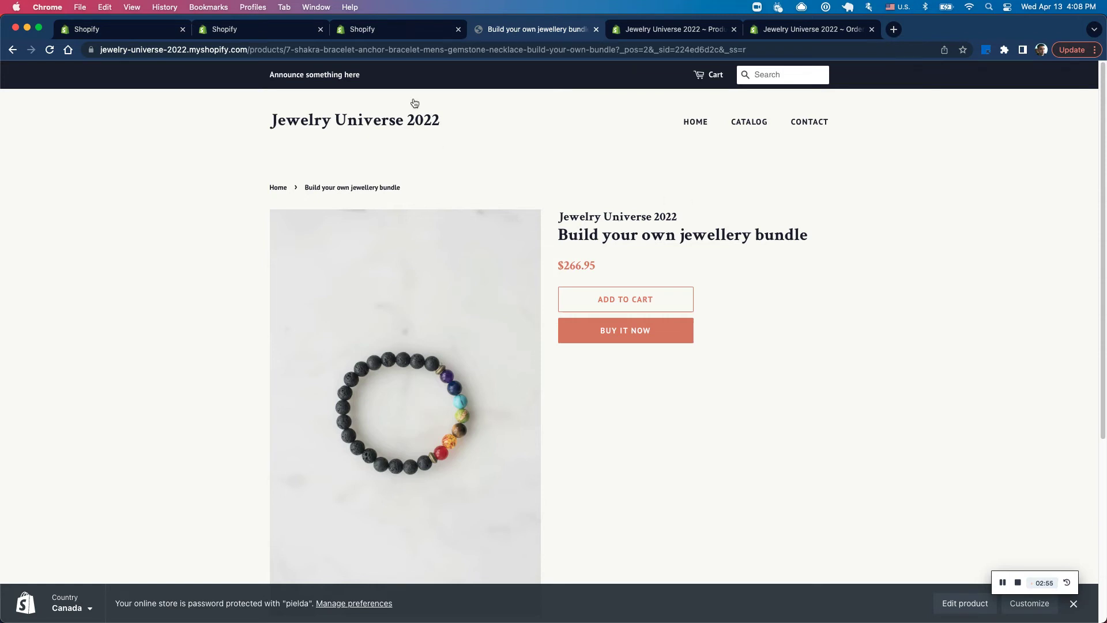
click(400, 30)
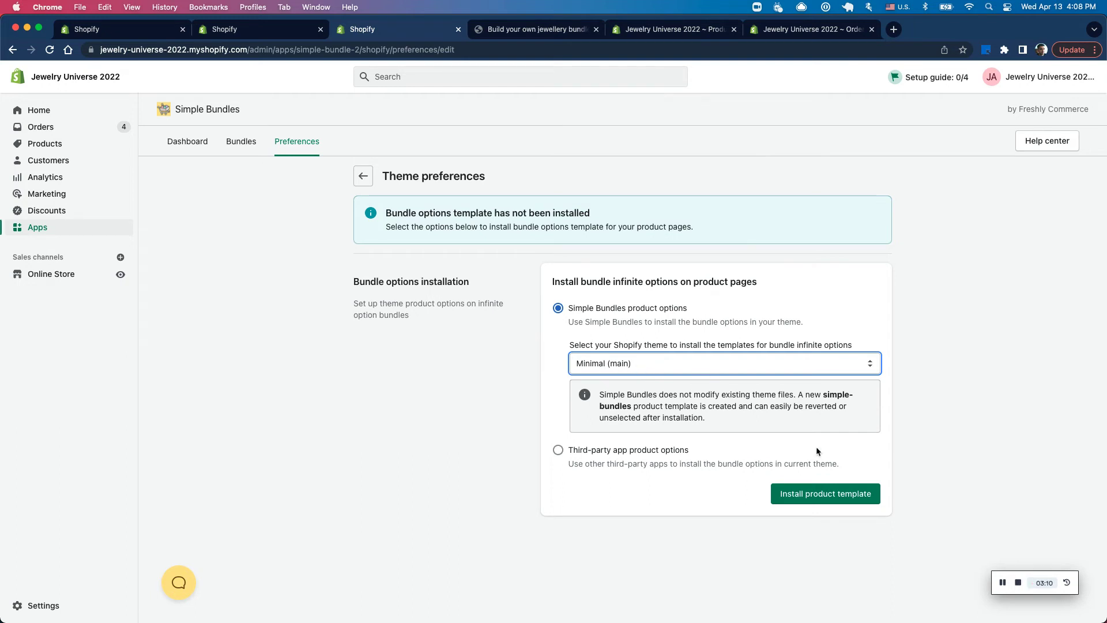
Install the Simple Bundles product options template on Minimal (main) and review the setup steps
click(796, 497)
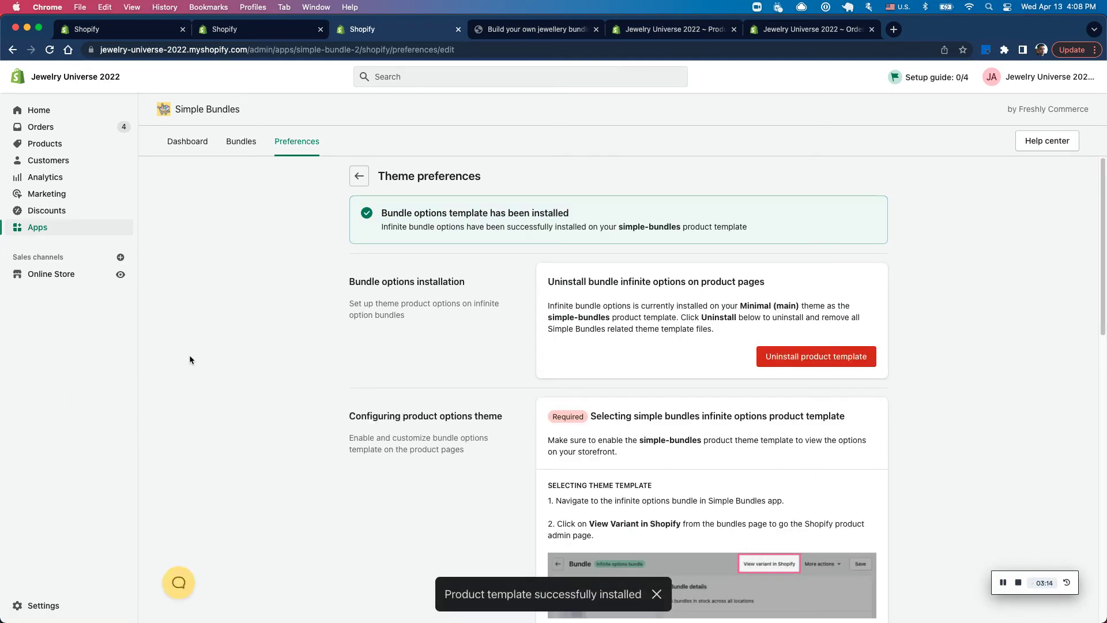
scroll(291, 341, down, 3)
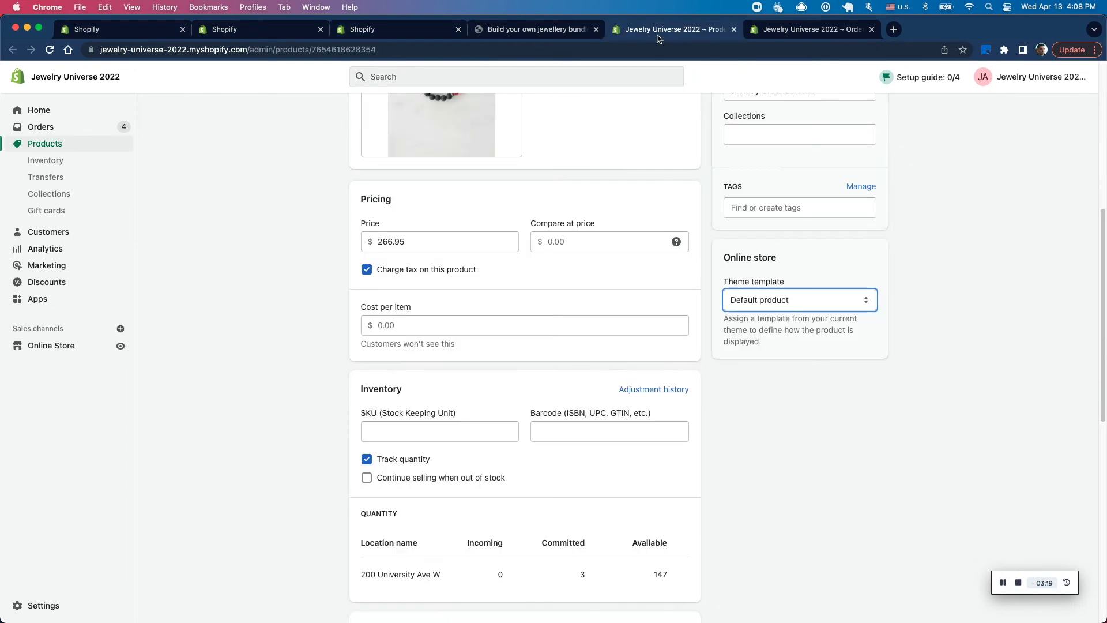
Set the jewellery bundle's theme template to simple-bundles, save, and confirm the selection
scroll(831, 344, up, 3)
scroll(831, 344, down, 2)
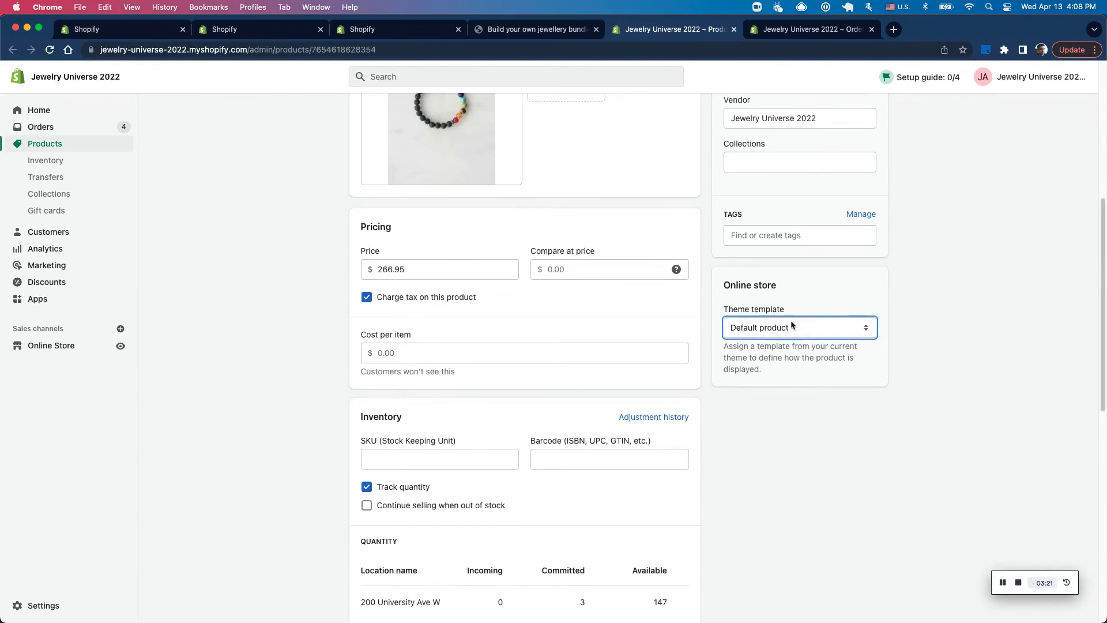
click(792, 326)
click(50, 49)
click(49, 50)
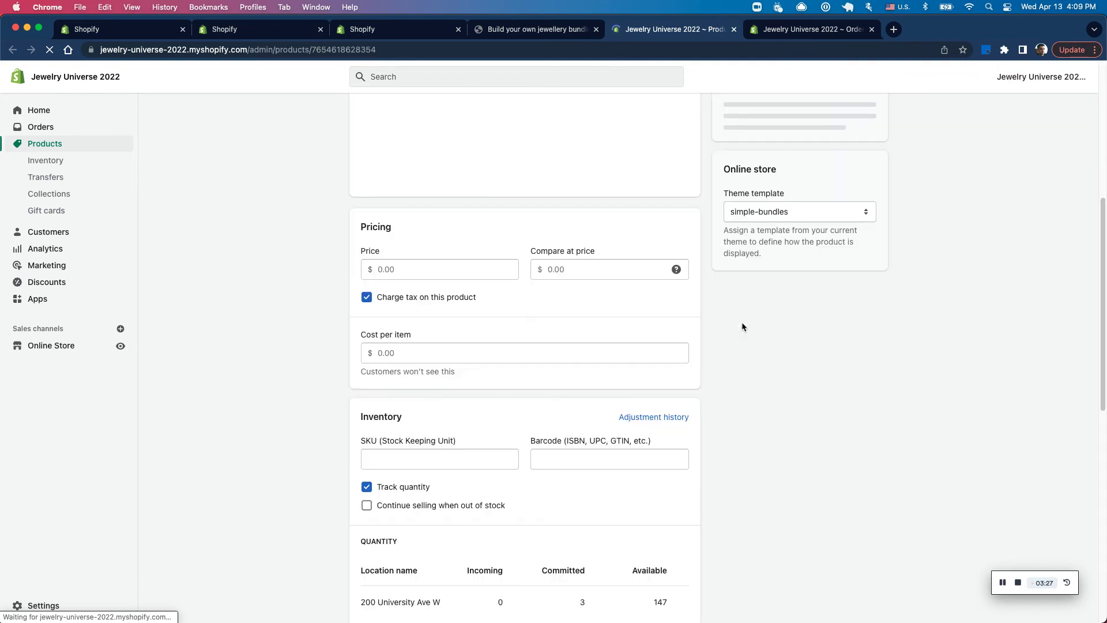
scroll(801, 421, down, 6)
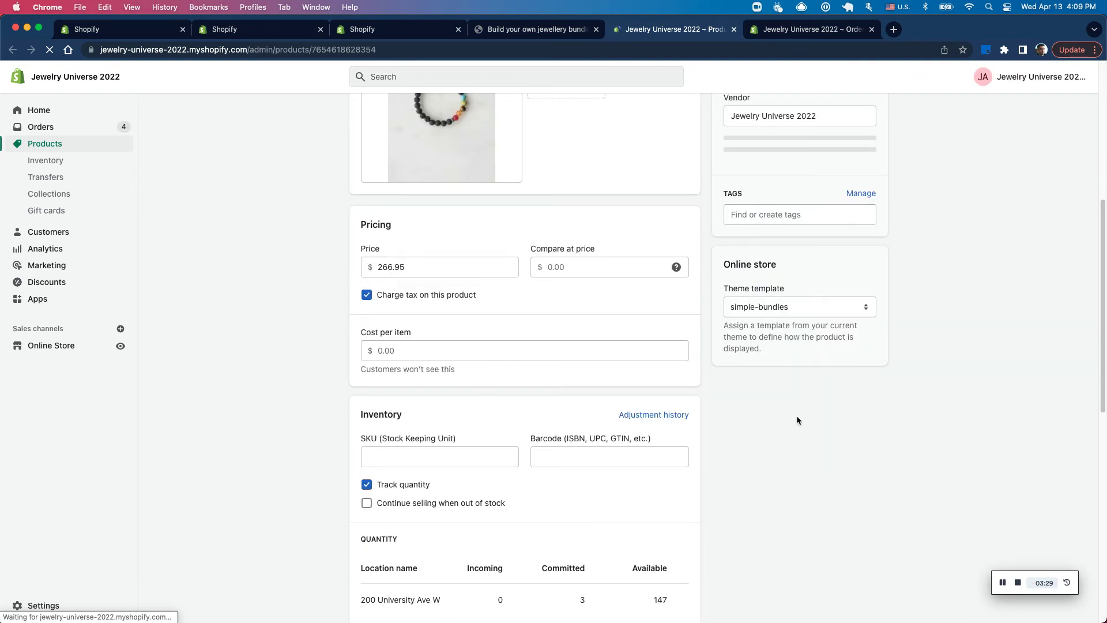
click(765, 328)
click(931, 376)
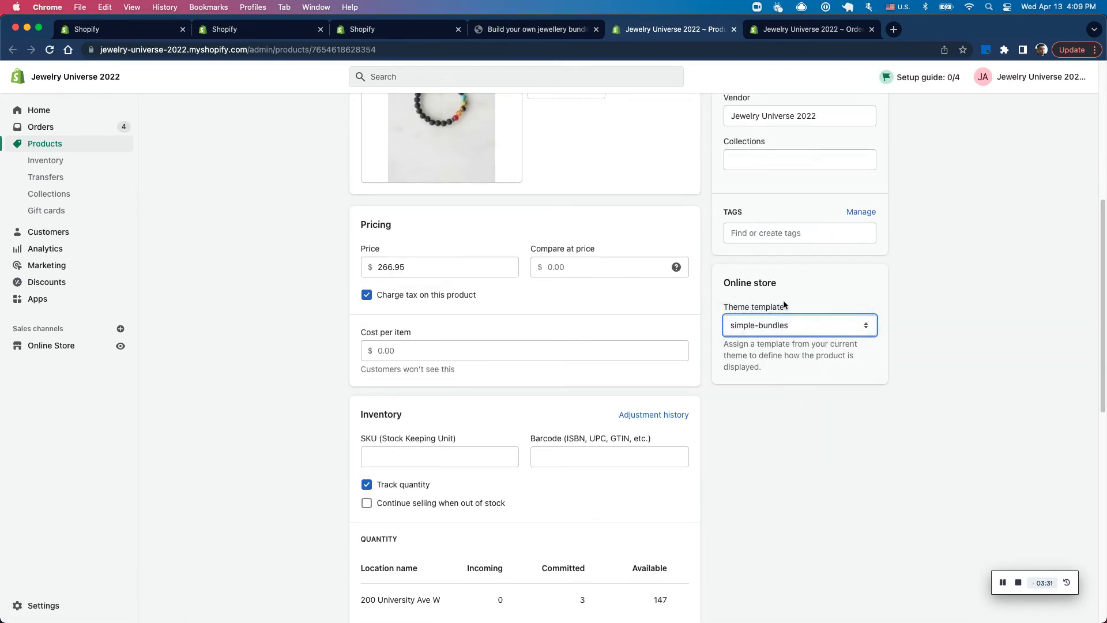
On the reloaded storefront page, keep Blue for 7 Shakra Bracelet and choose Purple for Gemstone Necklace
scroll(777, 353, up, 3)
scroll(778, 354, up, 3)
key(super+4)
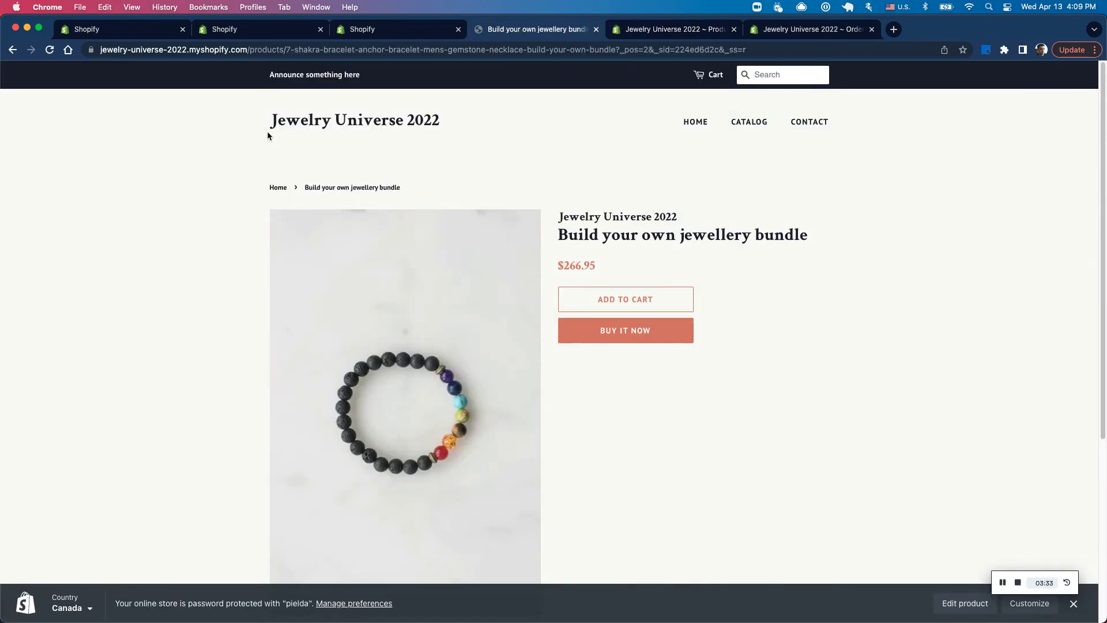
click(49, 49)
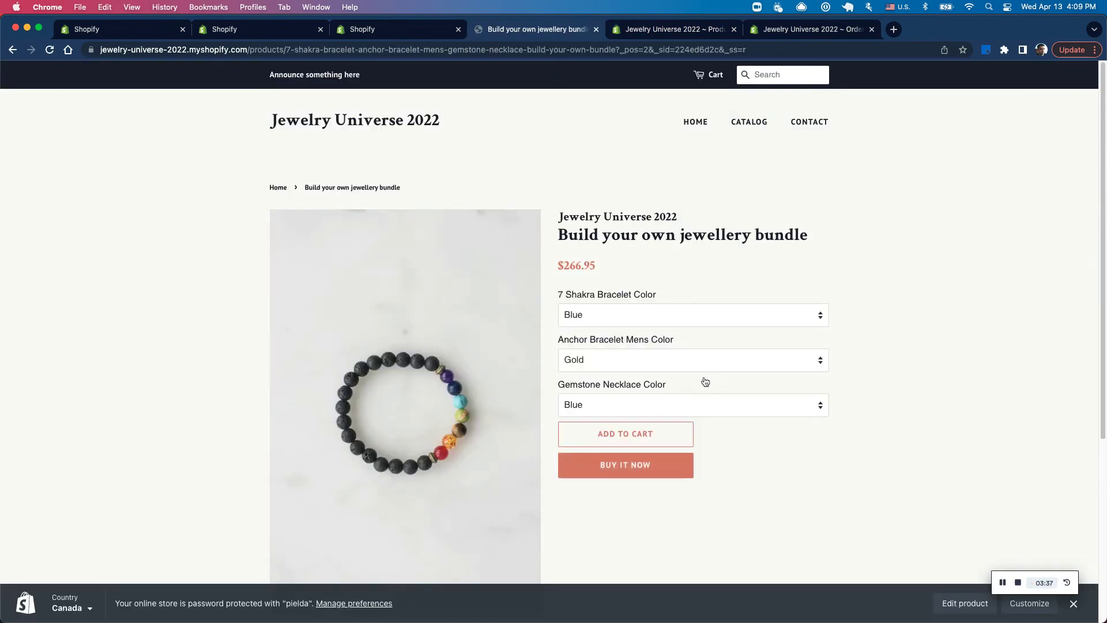
click(680, 314)
click(949, 369)
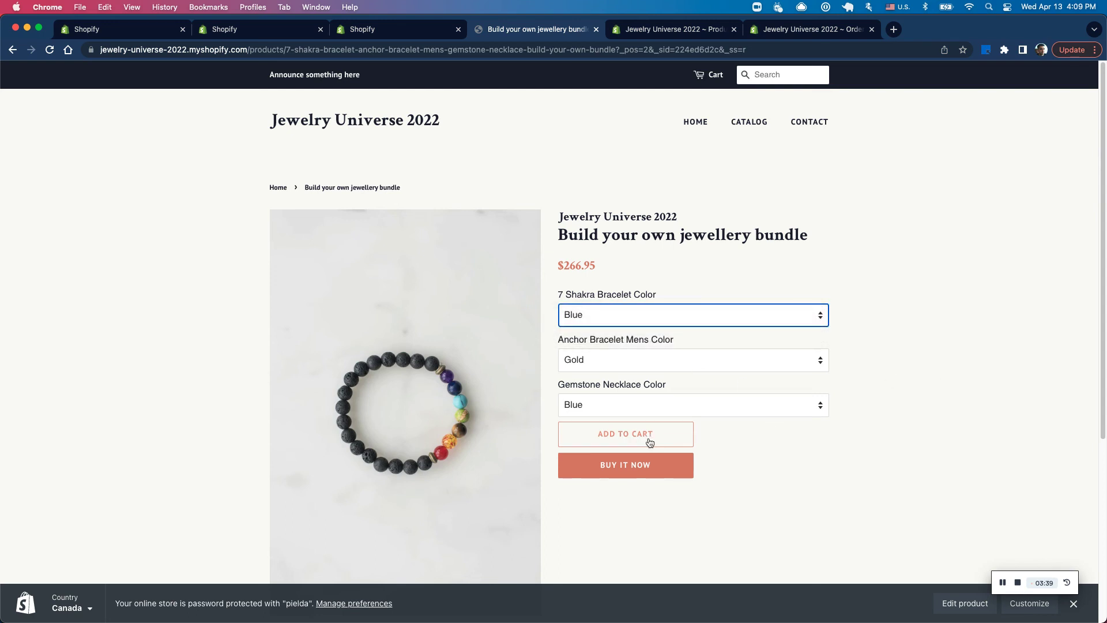
click(649, 410)
click(650, 420)
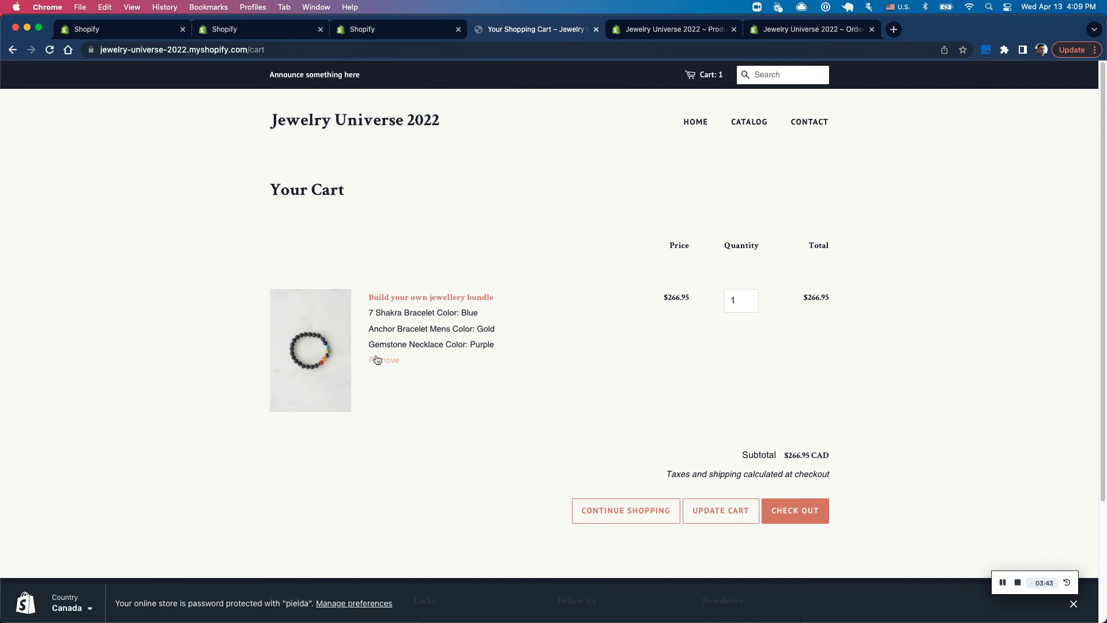
Check the Blue, Gold and Purple options in the cart, proceed to checkout, and view the admin order
drag(370, 315, 523, 348)
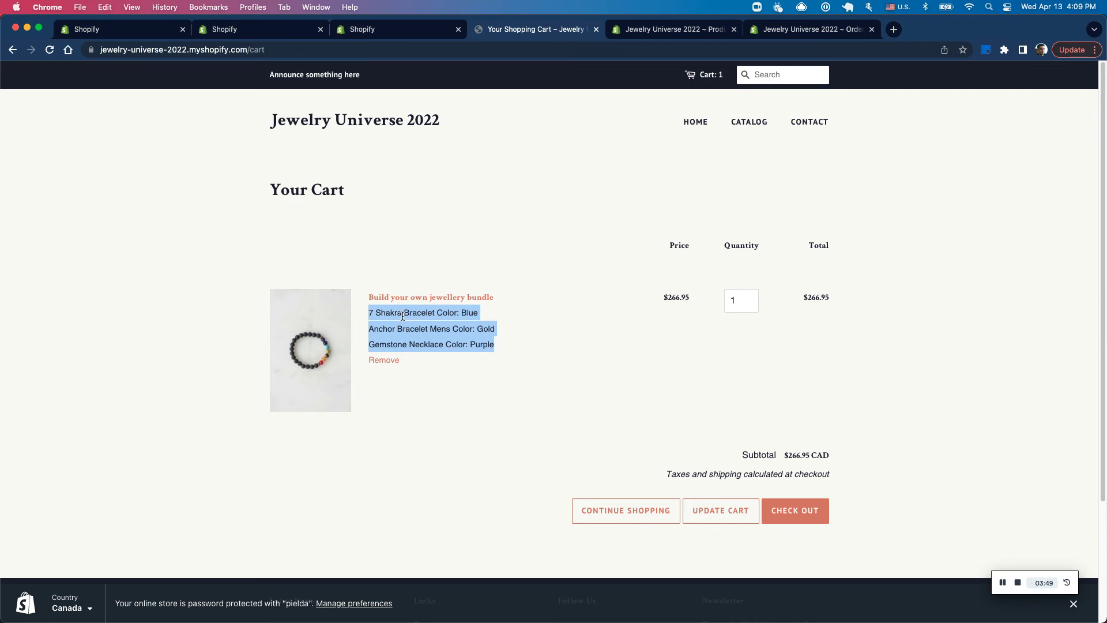
click(795, 510)
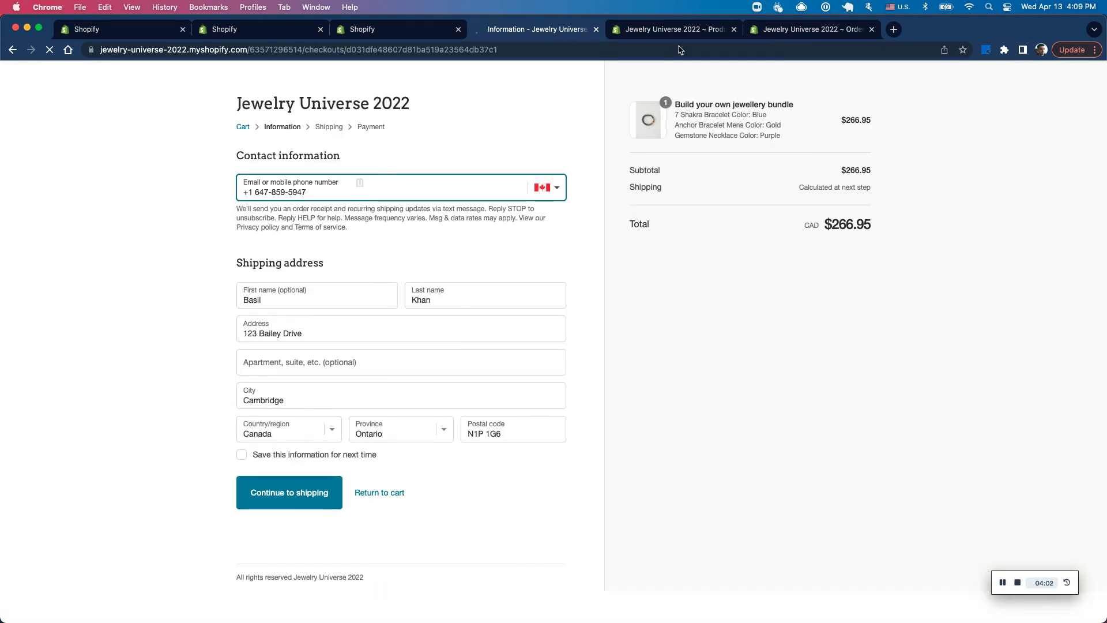
click(788, 35)
key(super+r)
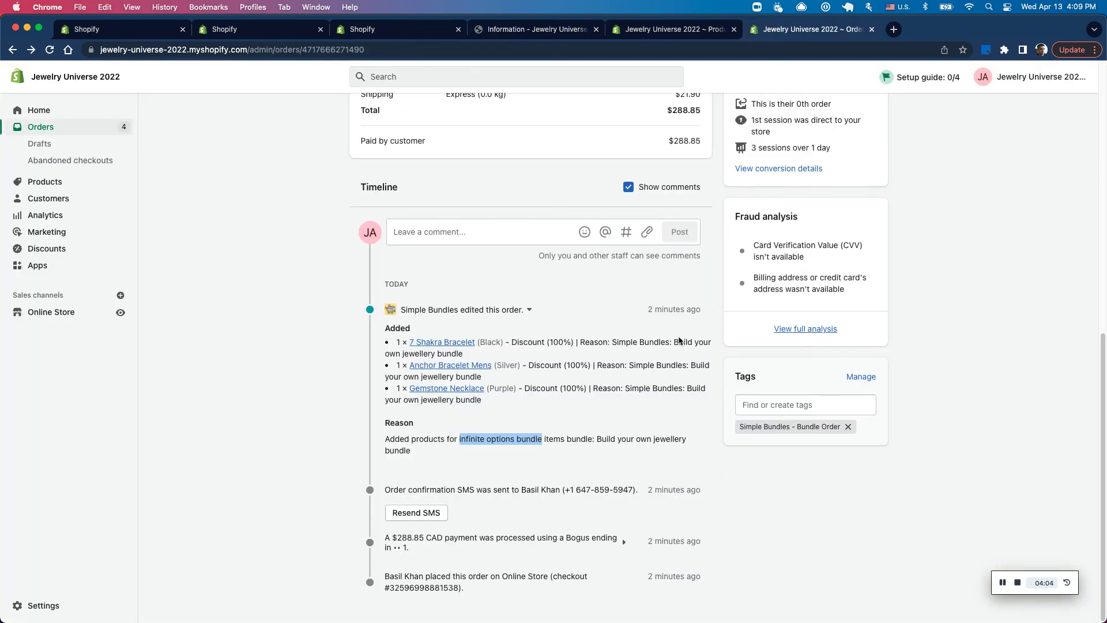
scroll(679, 341, down, 1)
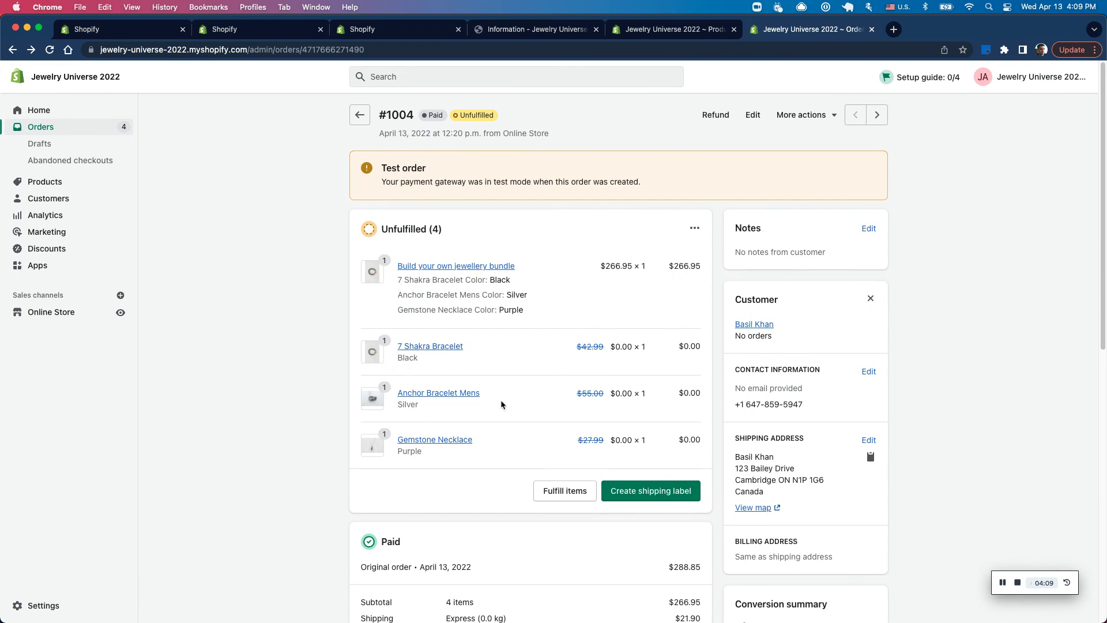
scroll(500, 400, down, 7)
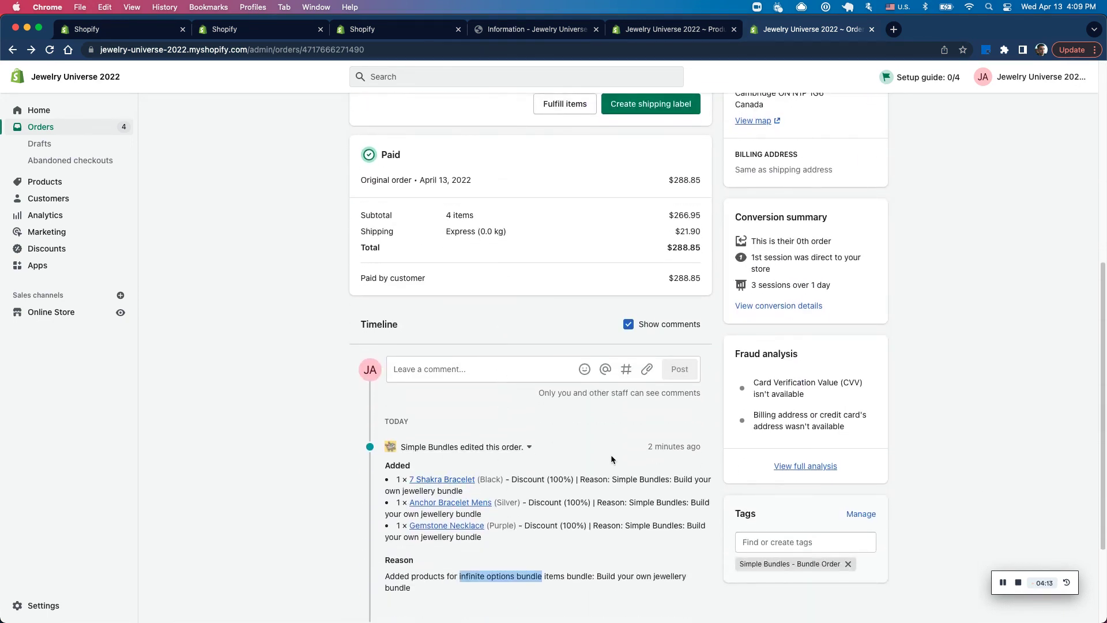
scroll(610, 454, up, 7)
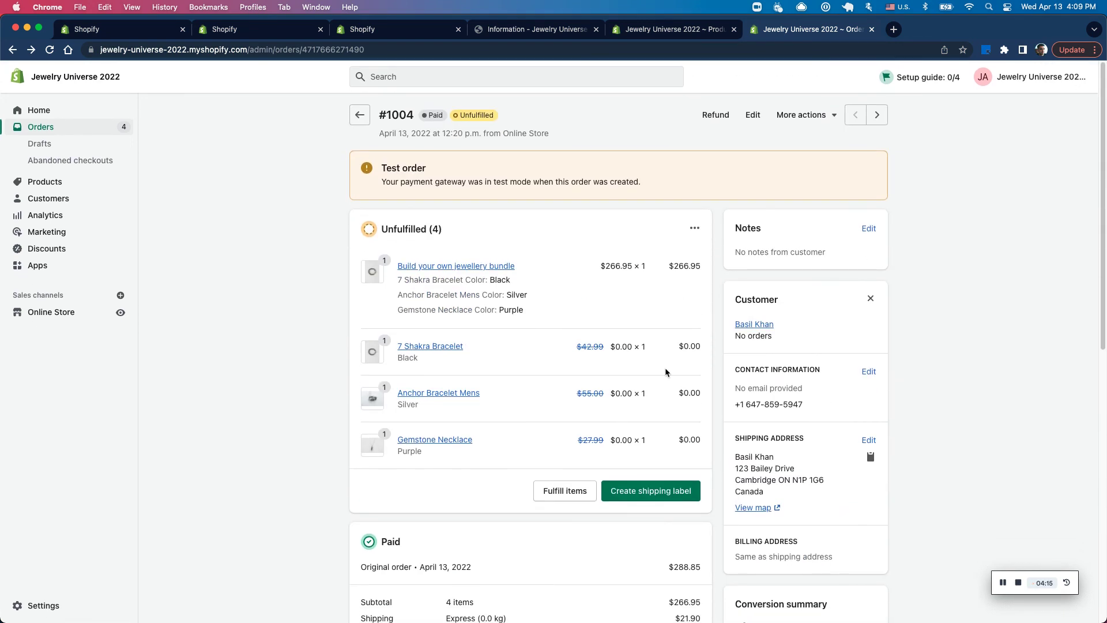